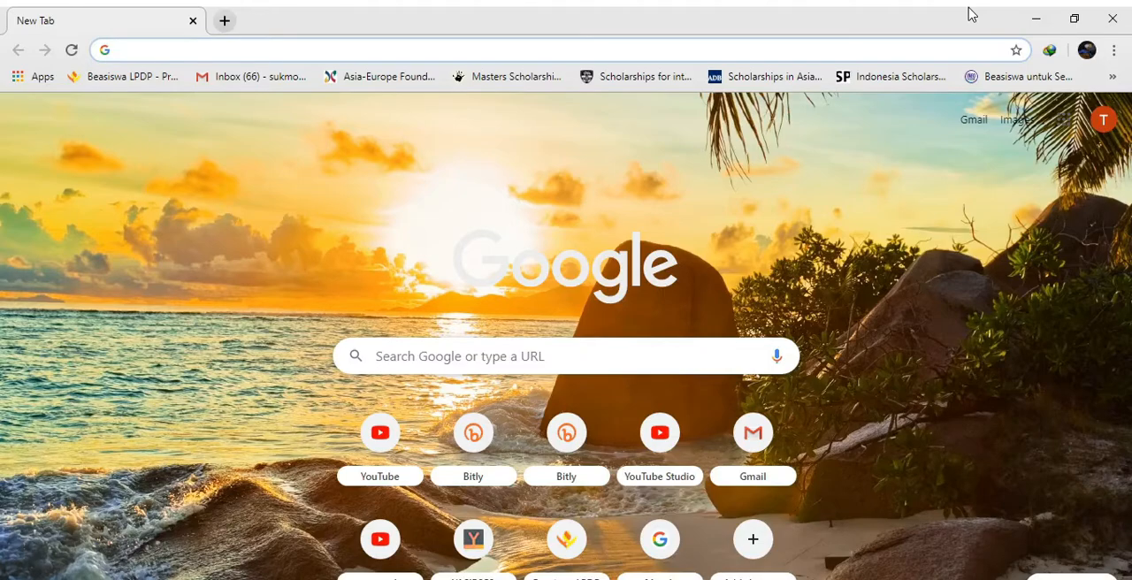
# Search the web for "form", open Google Forms for personal use and create a blank form
pyautogui.write('form')
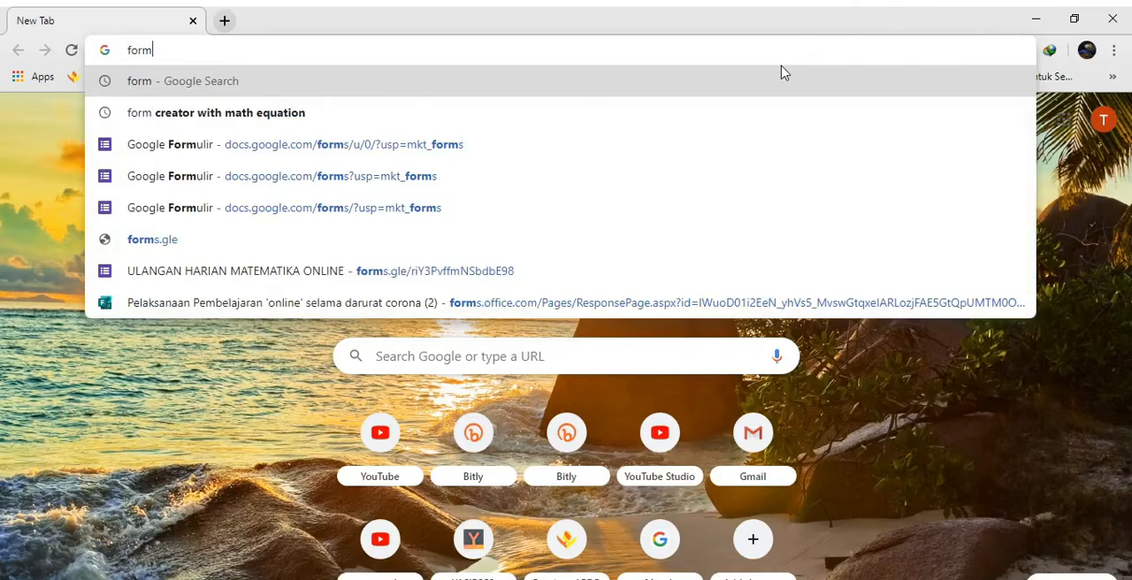
pyautogui.press('Return')
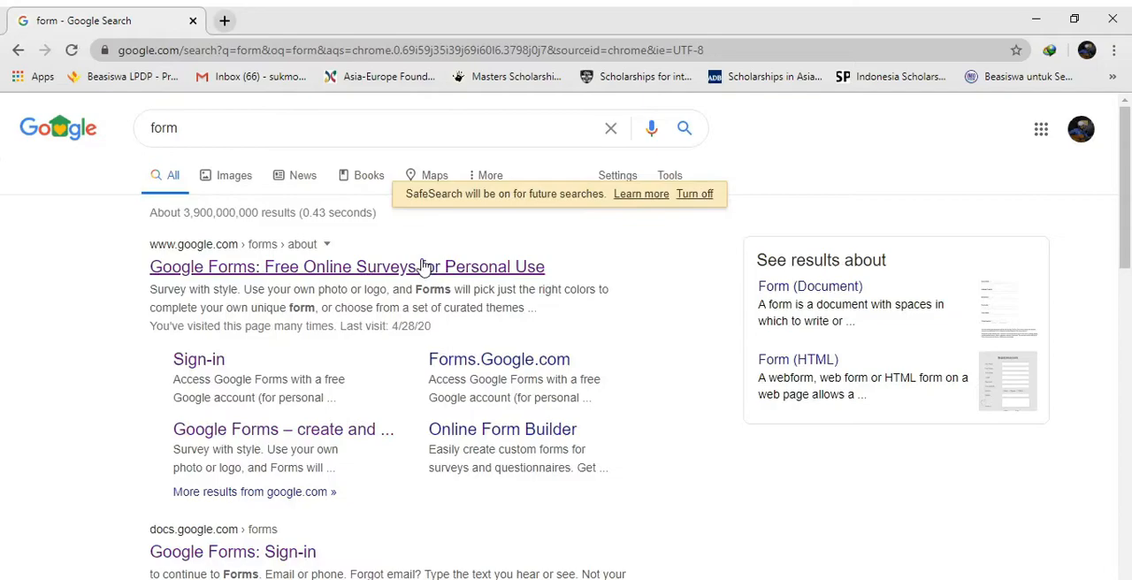
pyautogui.click(427, 263)
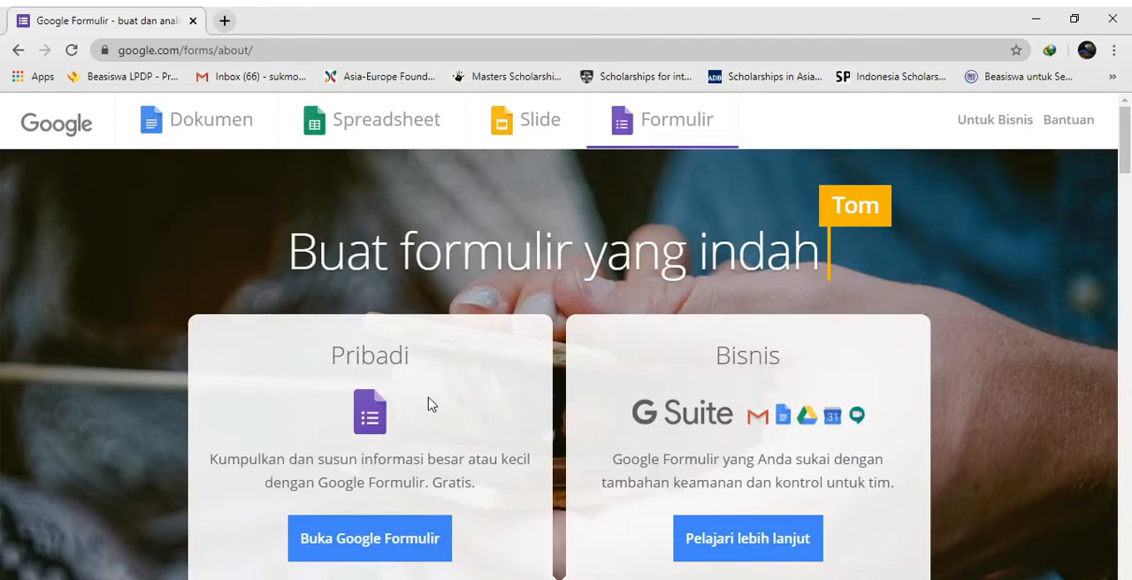
pyautogui.click(380, 553)
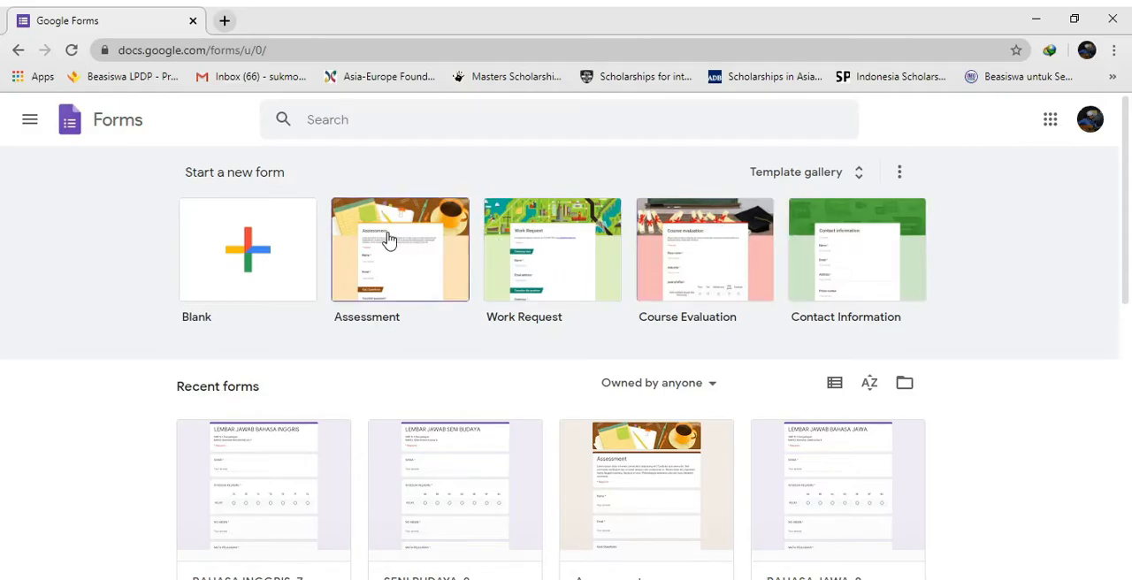
pyautogui.click(254, 261)
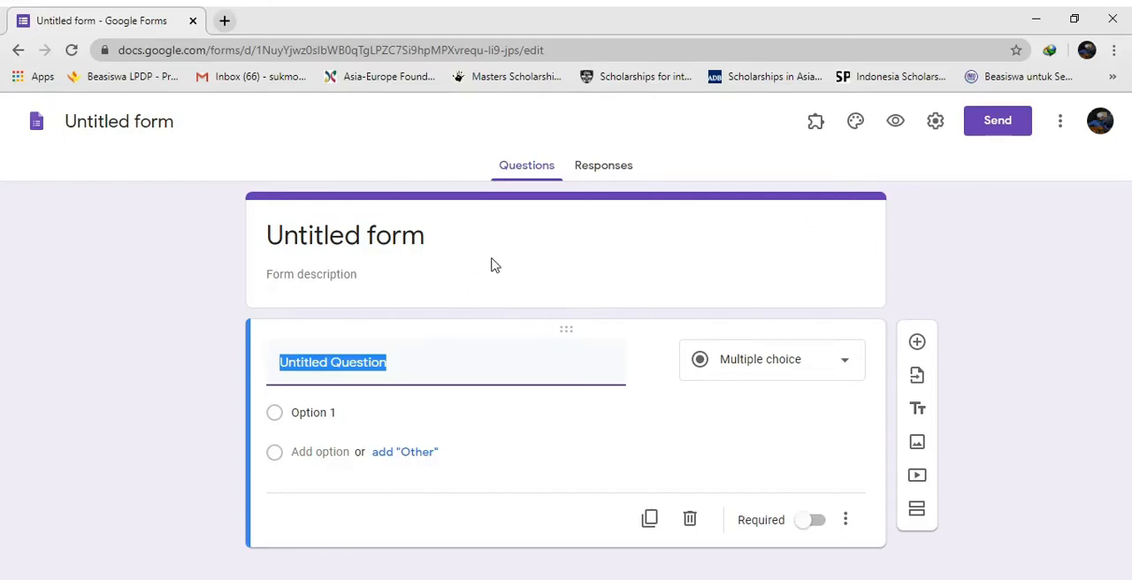
# Make the form a quiz in its settings, with grades released later, after manual review
pyautogui.click(935, 128)
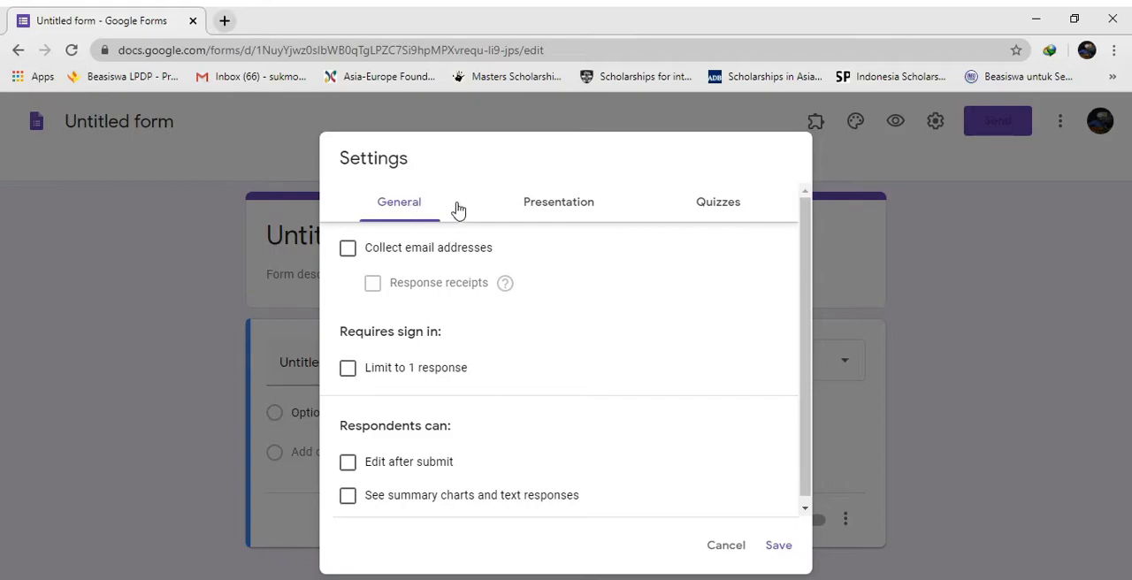
pyautogui.click(722, 213)
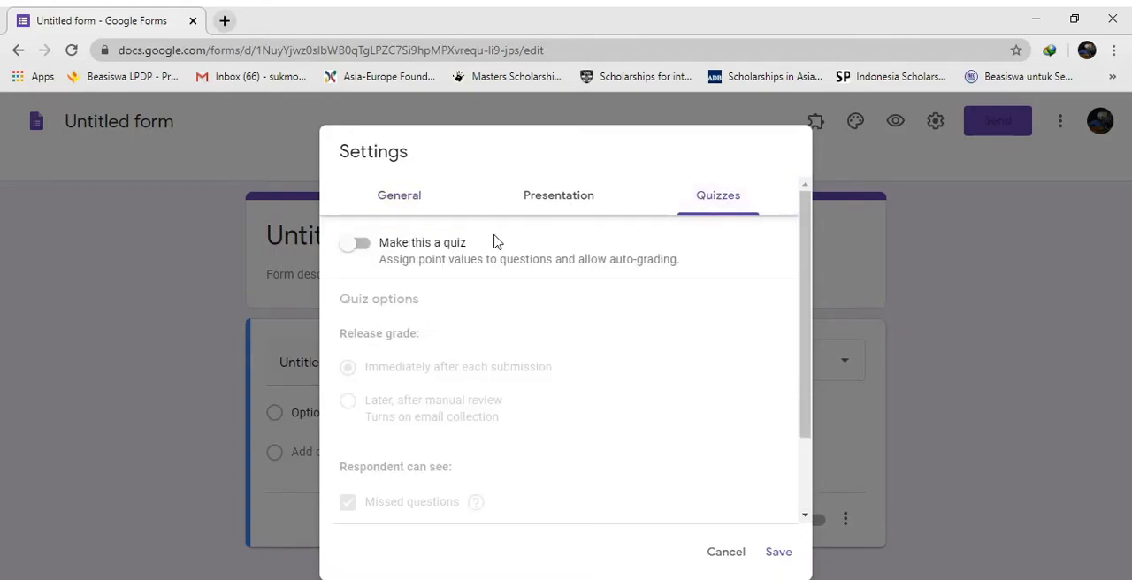
pyautogui.click(361, 245)
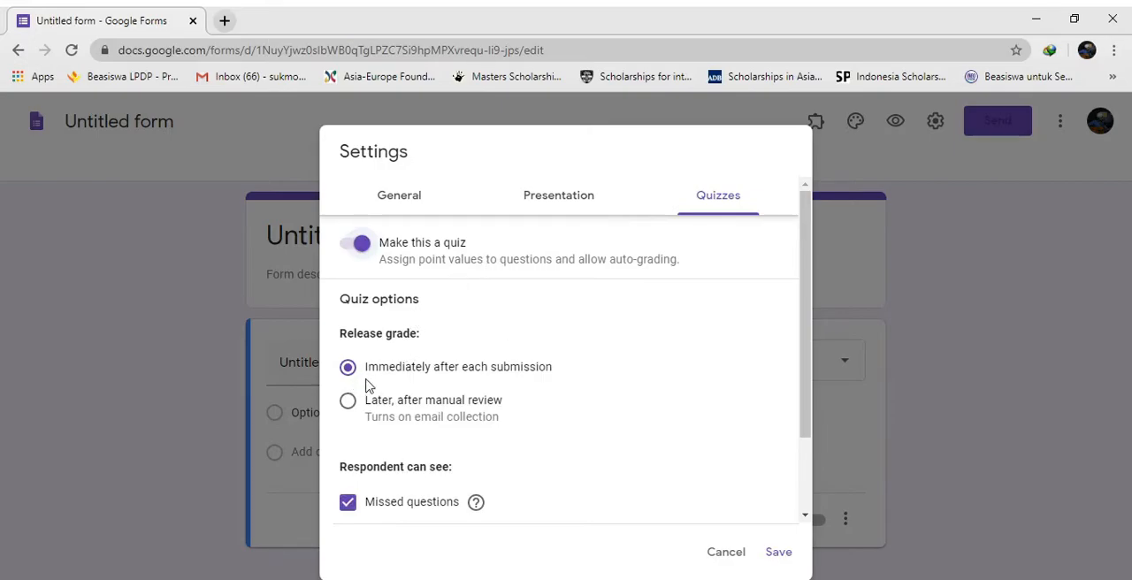
pyautogui.click(348, 402)
# Stop respondents from seeing missed questions, correct answers and point values in the quiz options
pyautogui.scroll(-1, 501, 333)
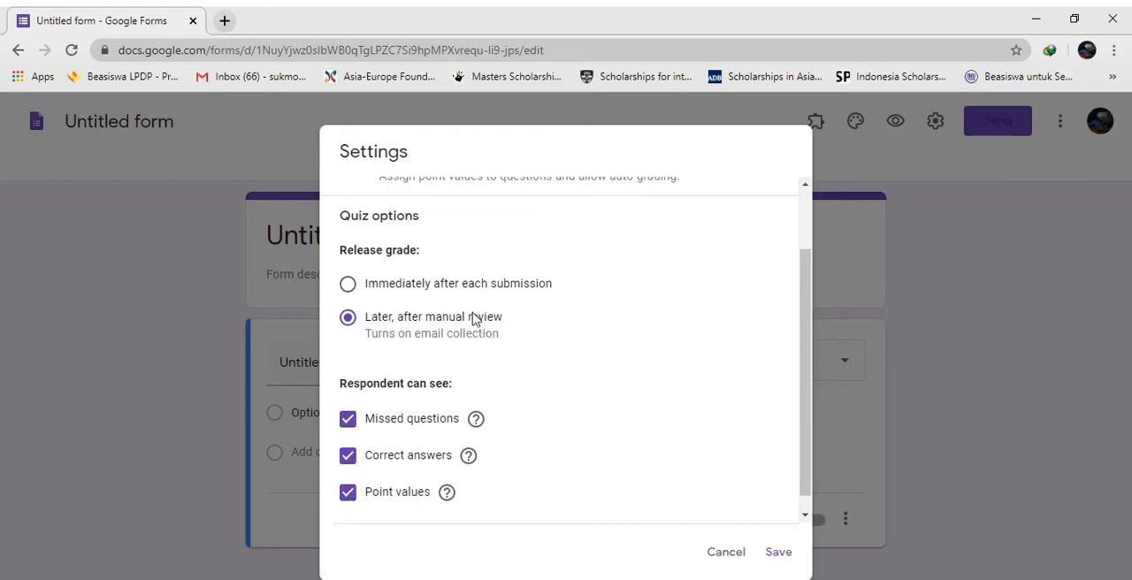
pyautogui.click(350, 421)
pyautogui.click(349, 456)
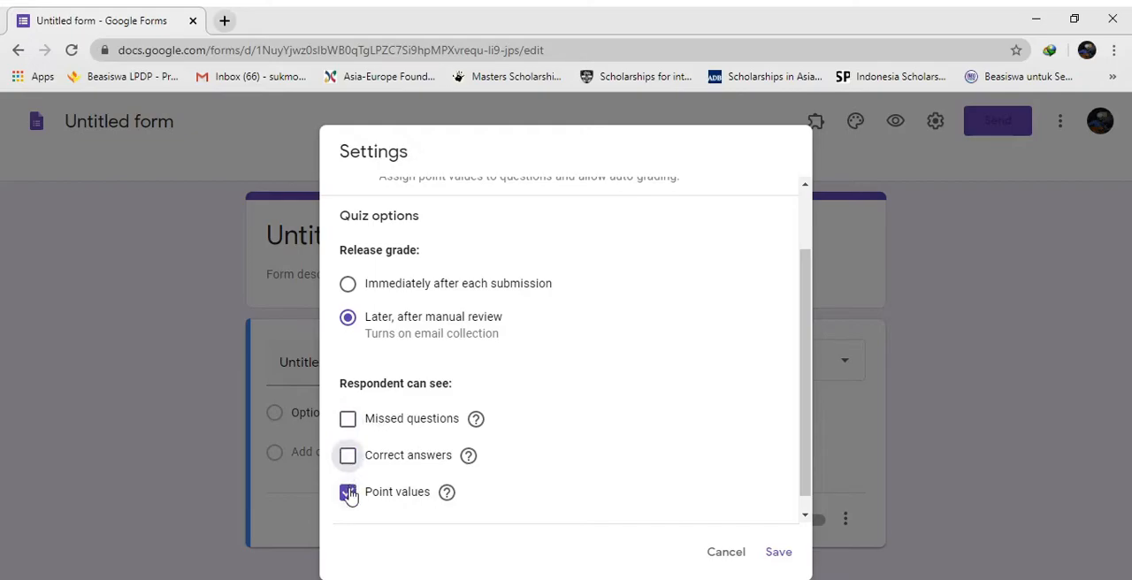
pyautogui.click(348, 493)
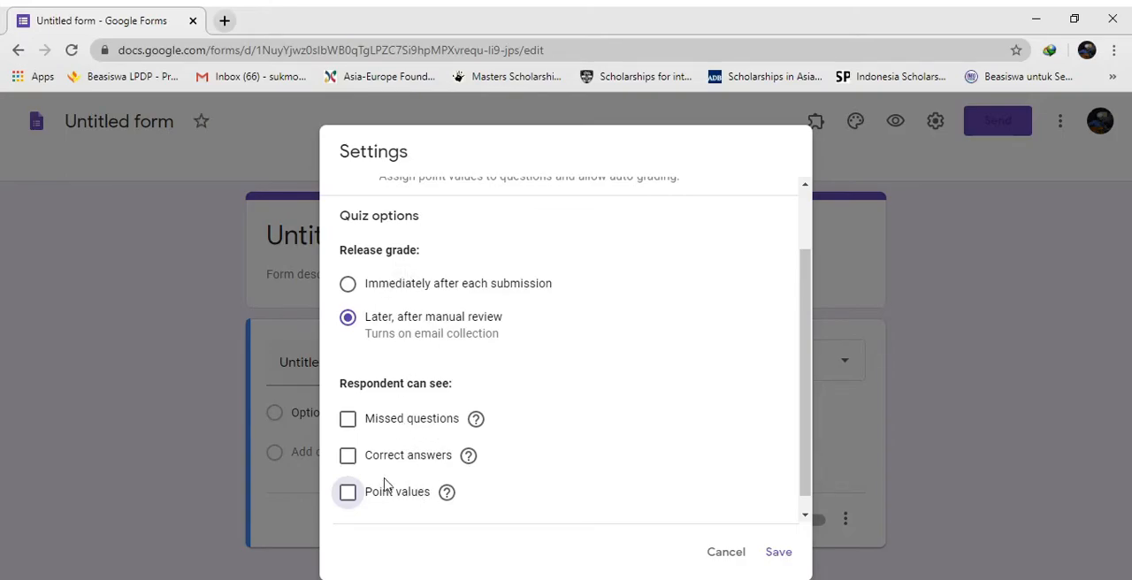
# Turn off collecting email addresses in the general settings and save the form settings
pyautogui.scroll(2, 576, 395)
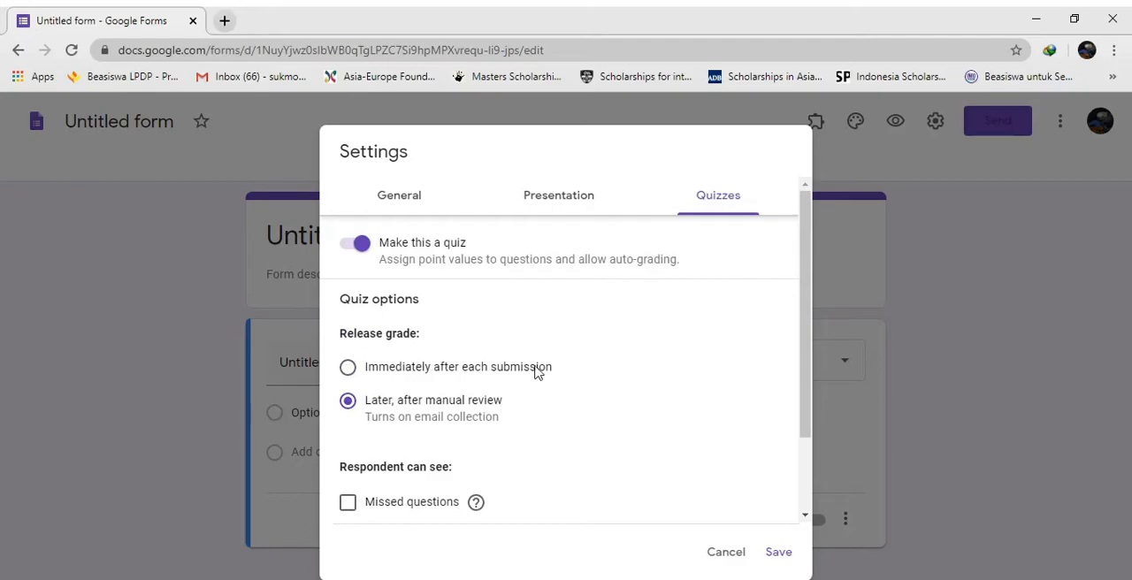
pyautogui.click(422, 198)
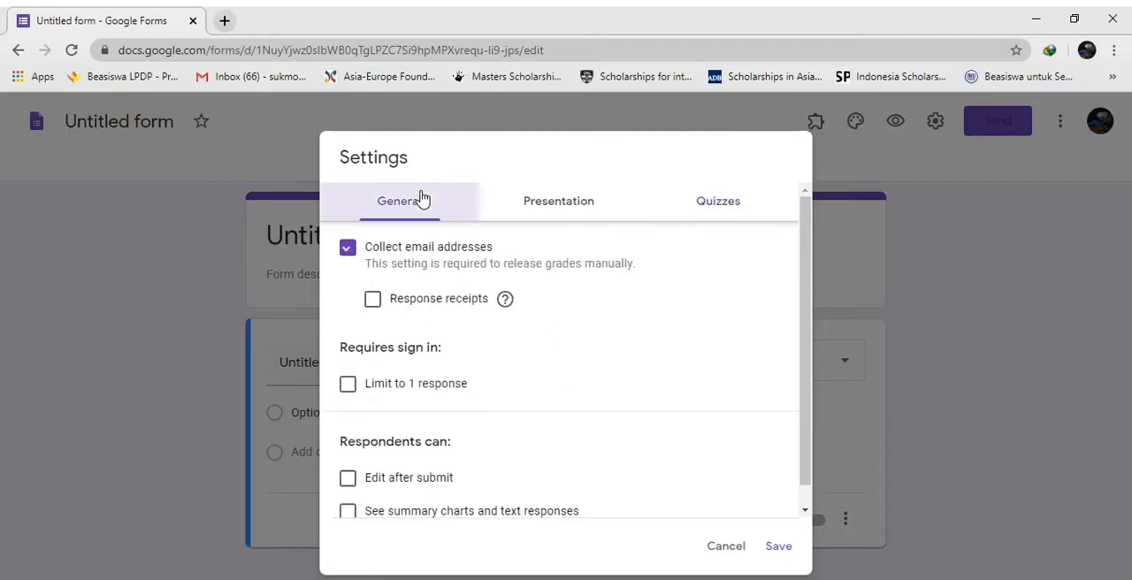
pyautogui.click(348, 254)
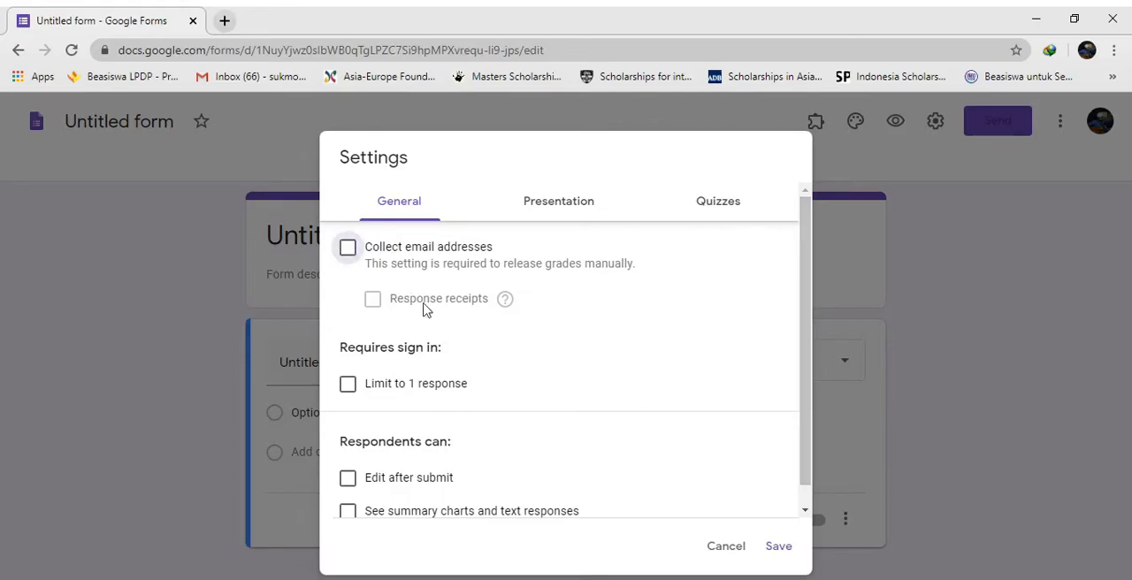
pyautogui.scroll(-1, 689, 414)
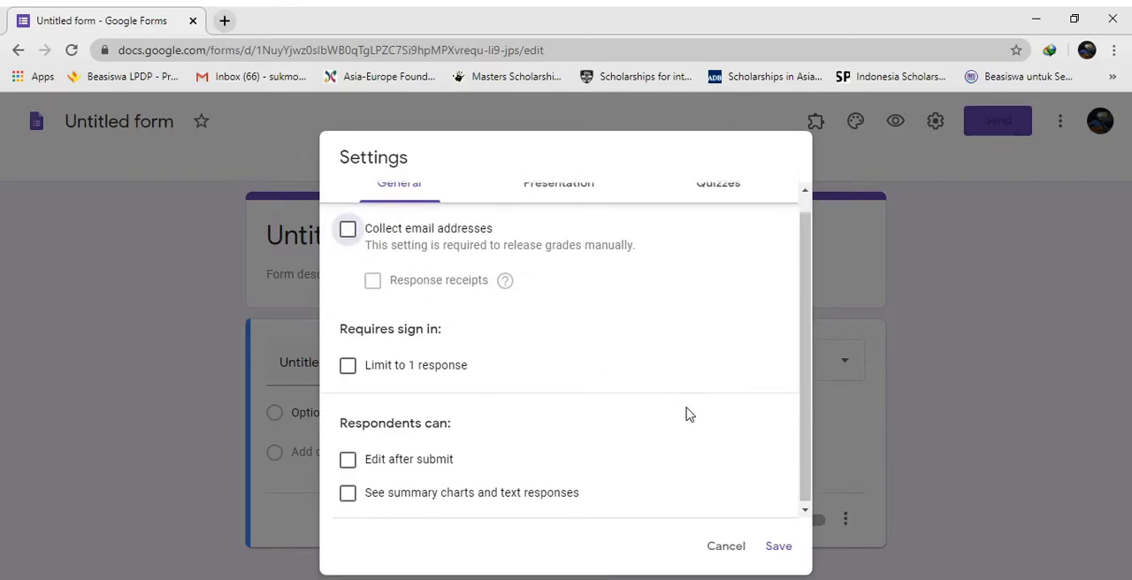
pyautogui.click(780, 548)
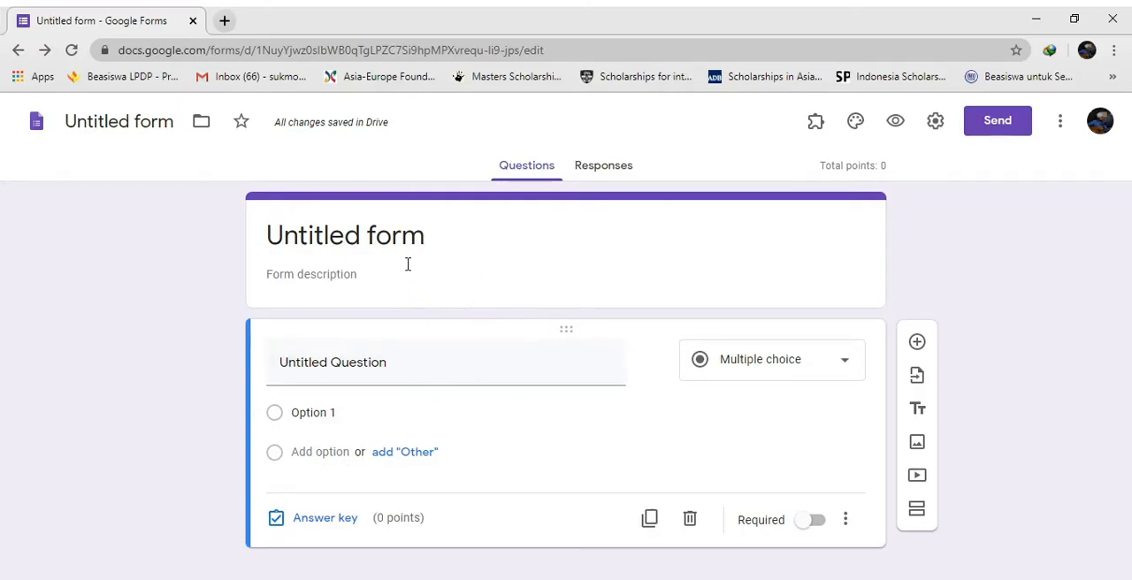
# Title the form "LEMBAR JAWAB MTK"
pyautogui.click(443, 234)
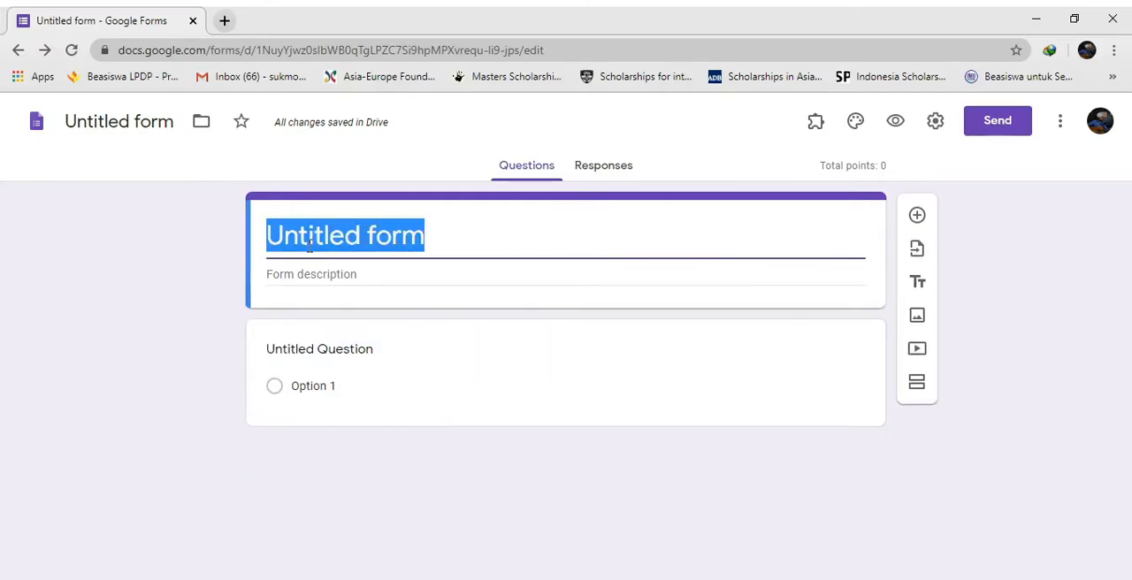
pyautogui.write('lembar')
pyautogui.press('BackSpace')
pyautogui.press('BackSpace')
pyautogui.press('BackSpace')
pyautogui.press('BackSpace')
pyautogui.press('BackSpace')
pyautogui.press('BackSpace')
pyautogui.write('LEMBAR')
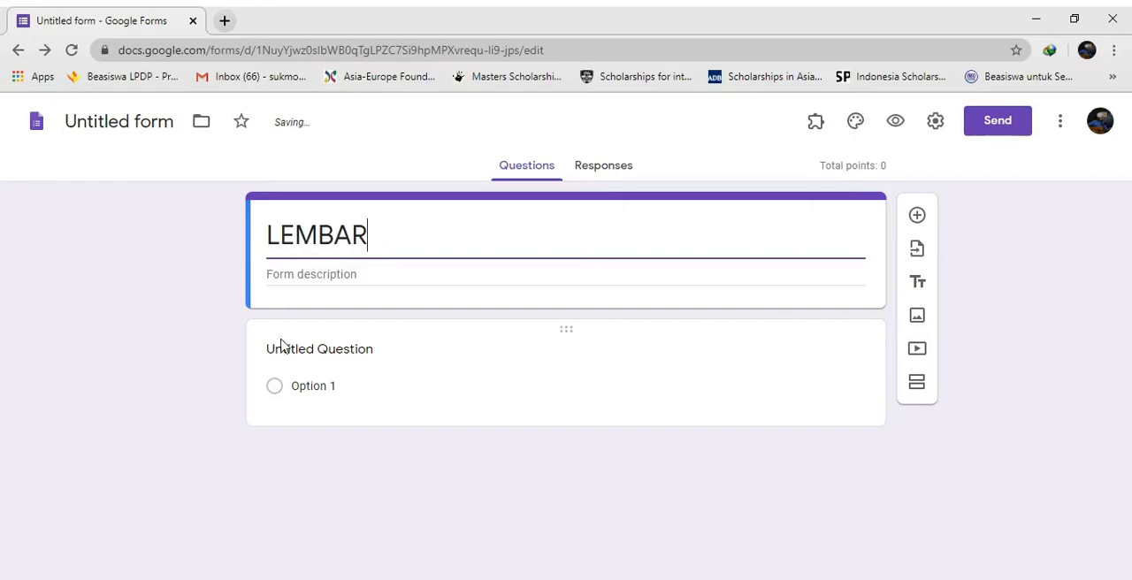
pyautogui.write(' JAWAB')
pyautogui.write('MTK')
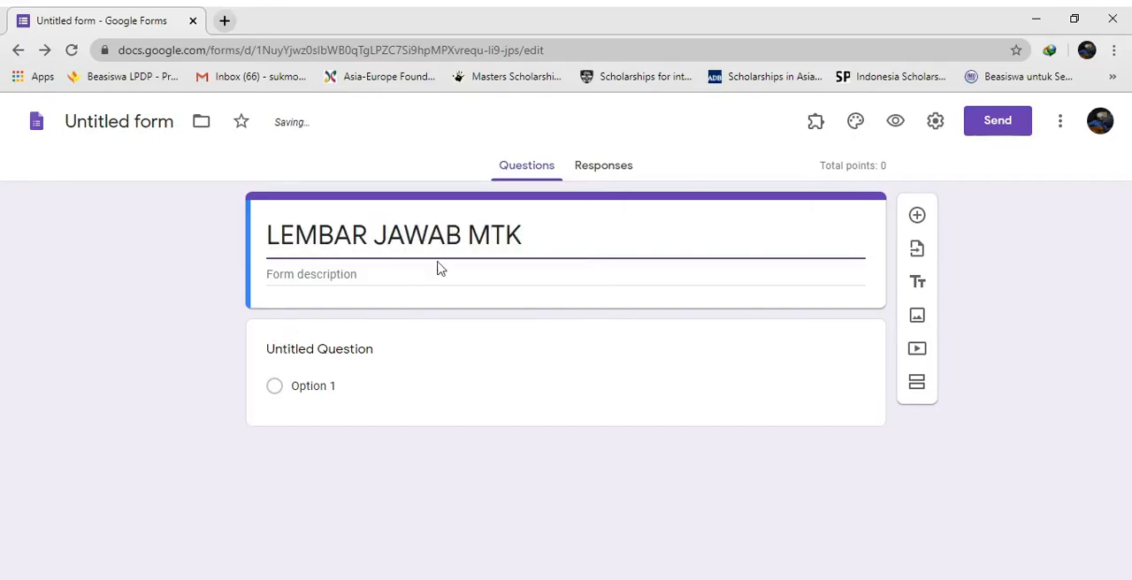
# Enter "SMP N 1 PGD" as the form description
pyautogui.click(365, 272)
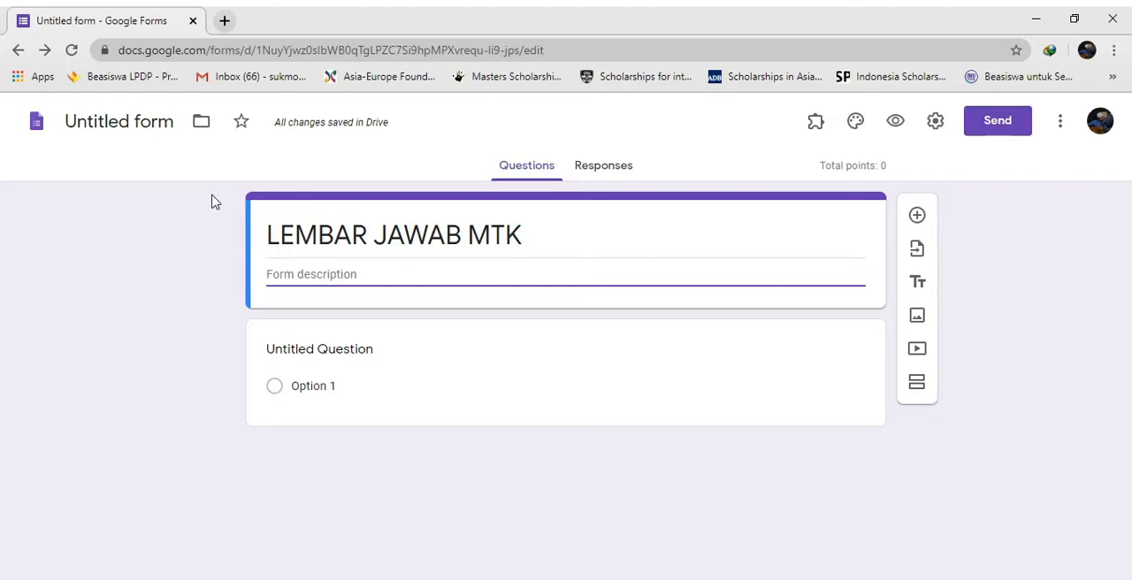
pyautogui.write('S')
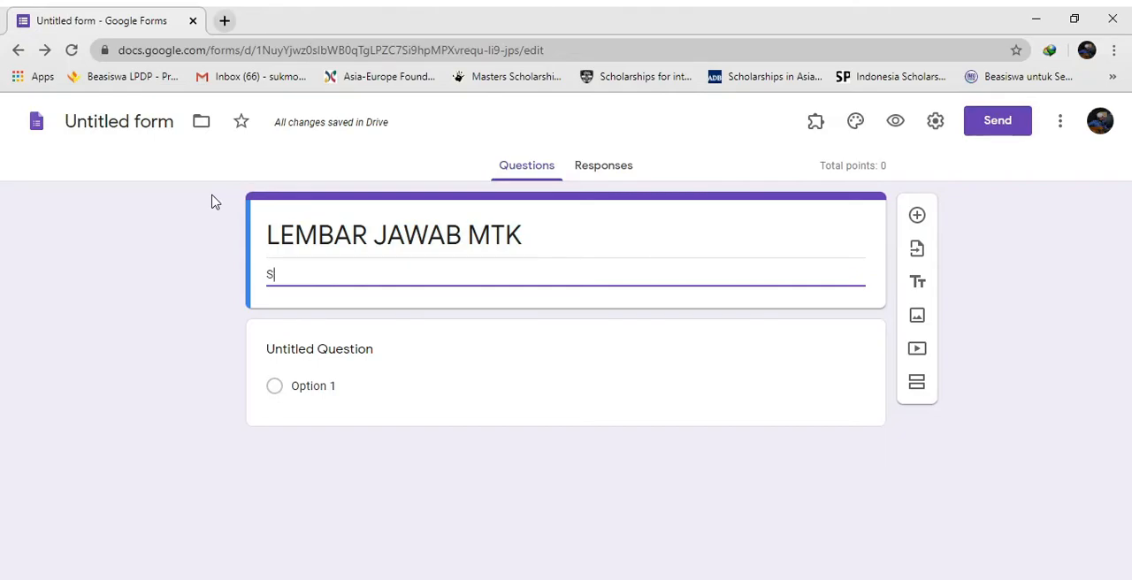
pyautogui.write('MP N 1 PGD')
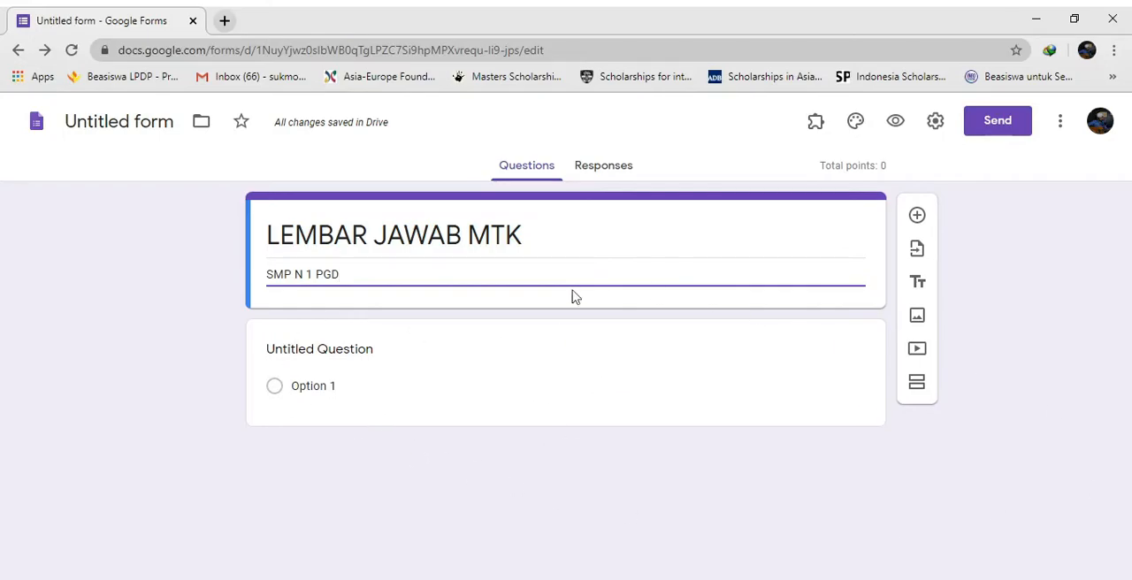
# Turn the untitled question into a required short-answer question named "NAMA"
pyautogui.click(565, 334)
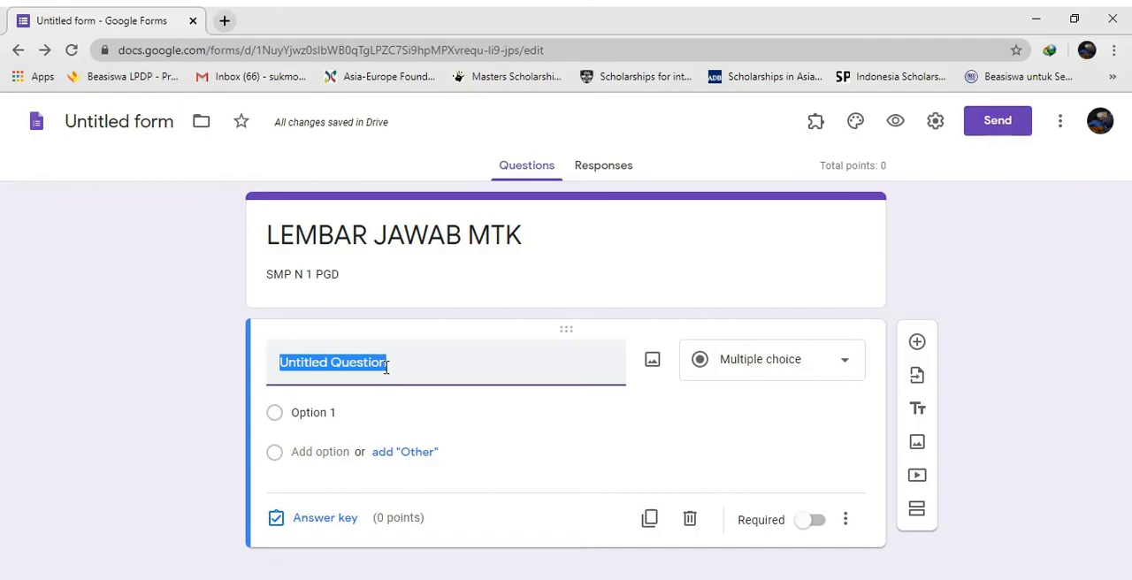
pyautogui.write('NAMA')
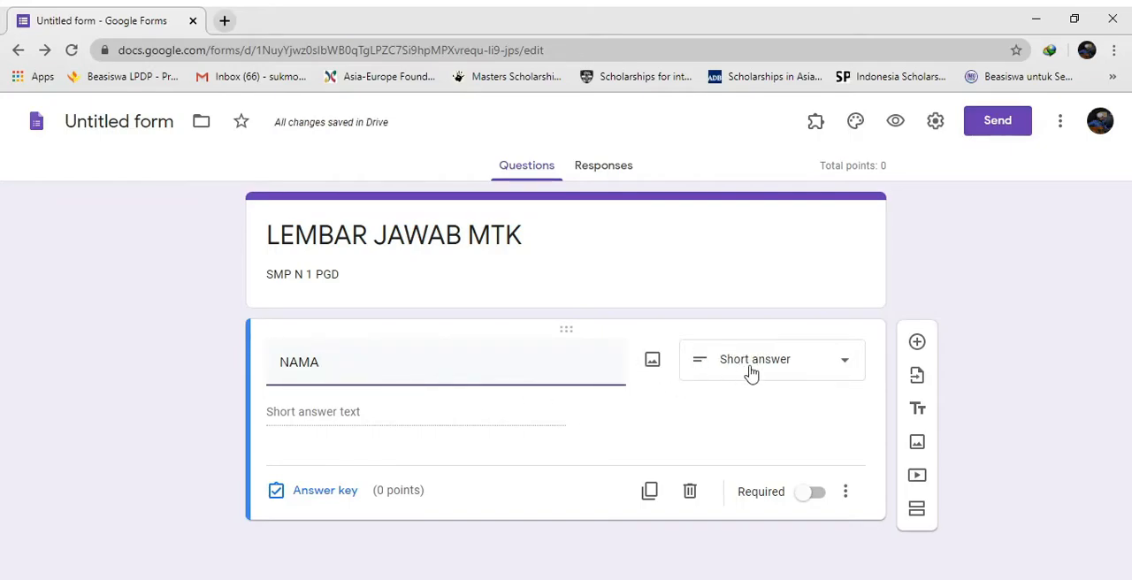
pyautogui.click(804, 379)
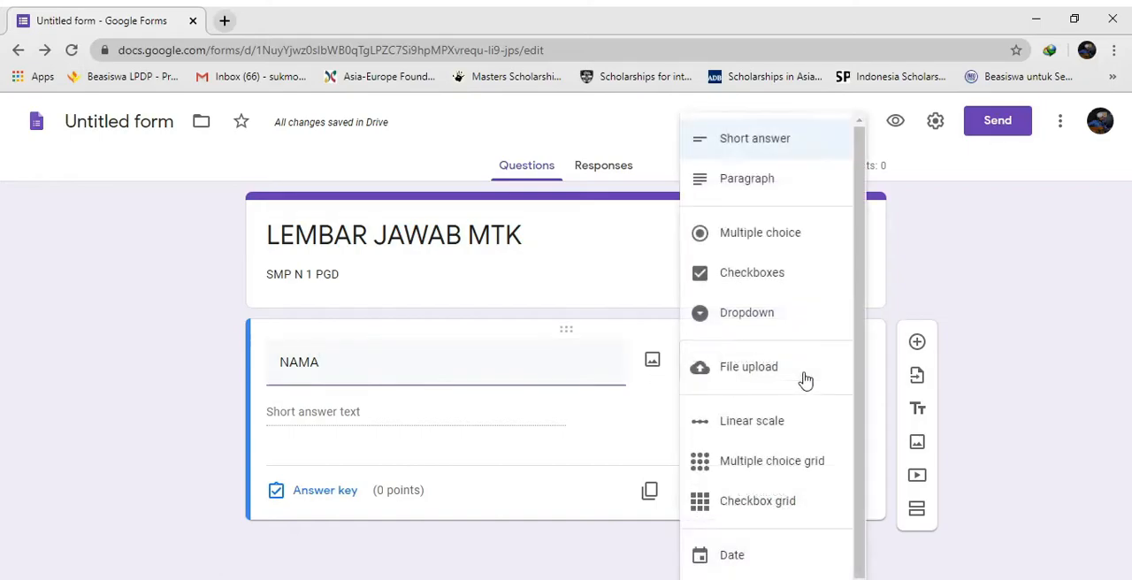
pyautogui.click(1002, 303)
pyautogui.click(849, 371)
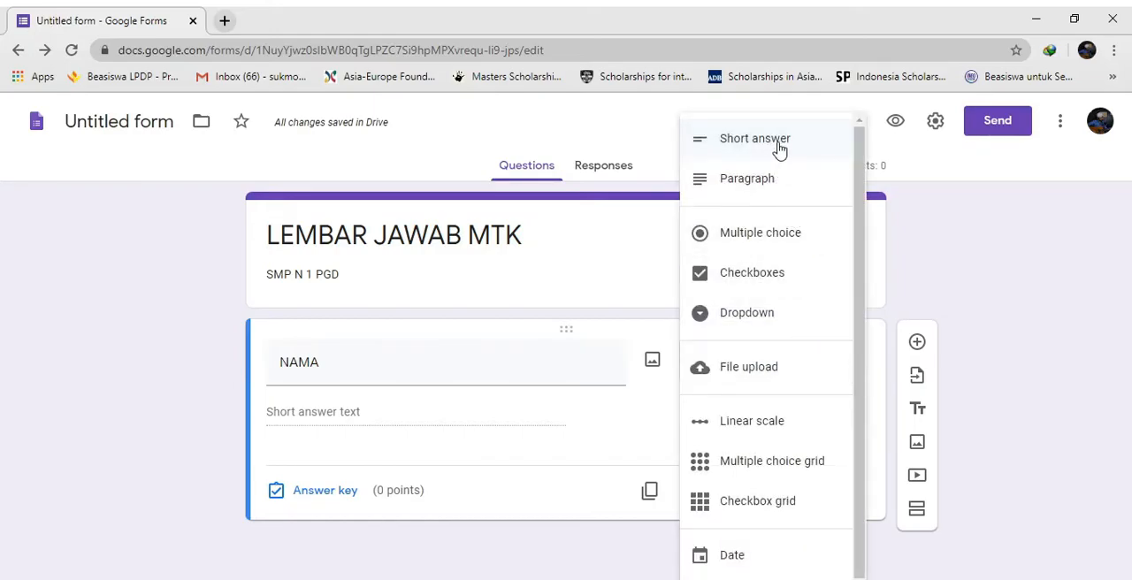
pyautogui.click(778, 148)
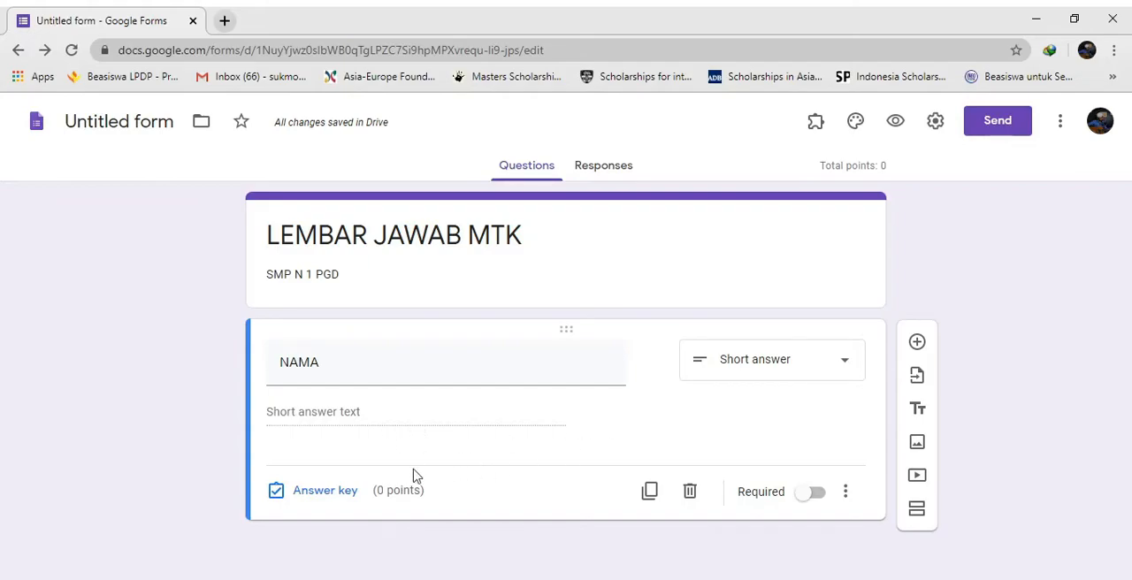
pyautogui.click(817, 495)
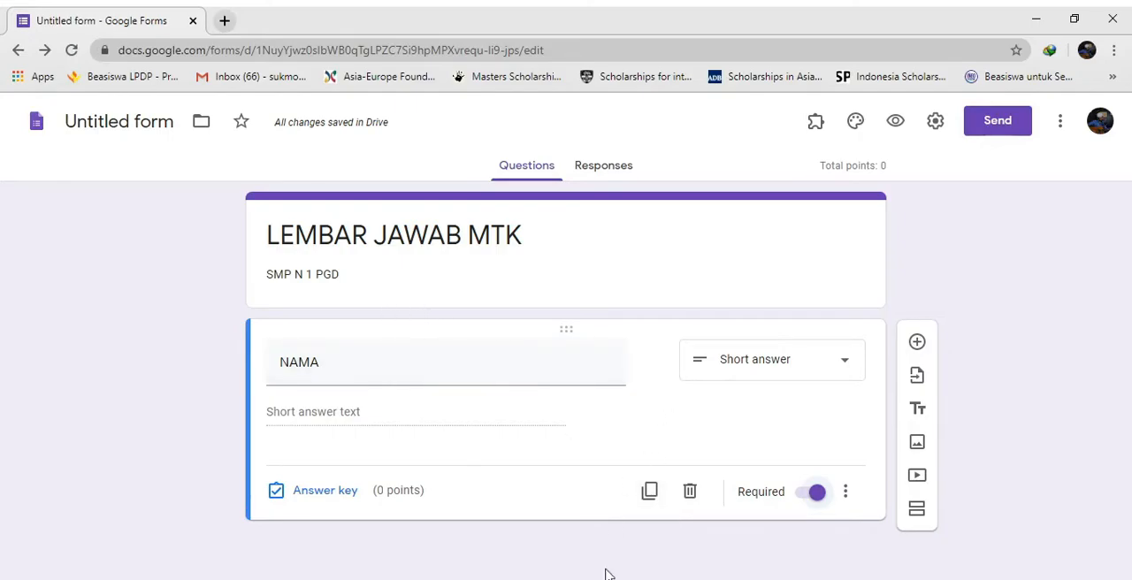
# Duplicate the NAMA question, rename the copy "KELAS" and change its type to multiple choice
pyautogui.click(649, 491)
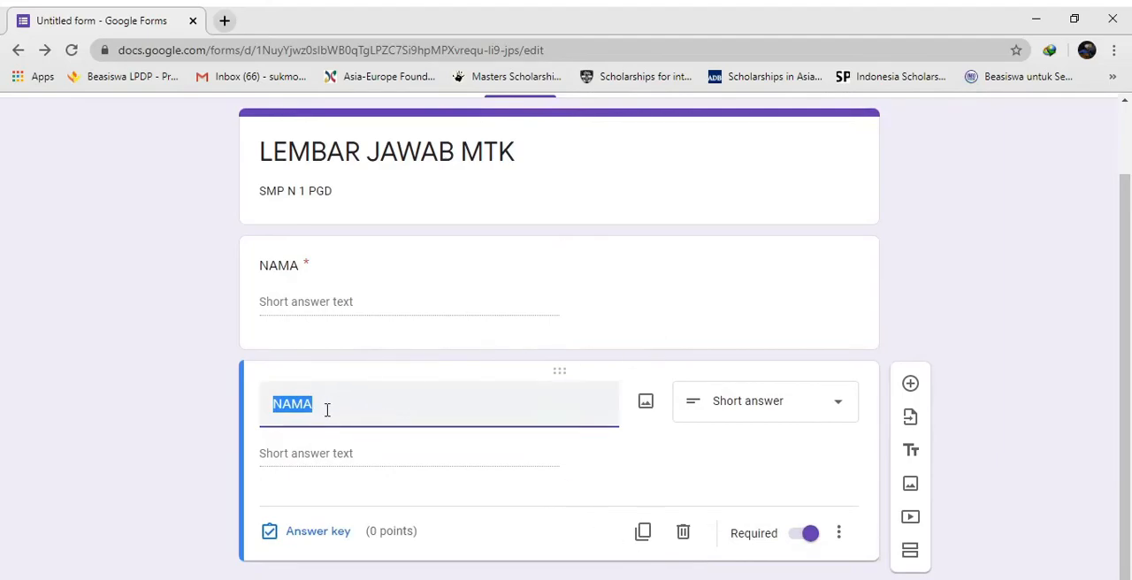
pyautogui.write('KELAS')
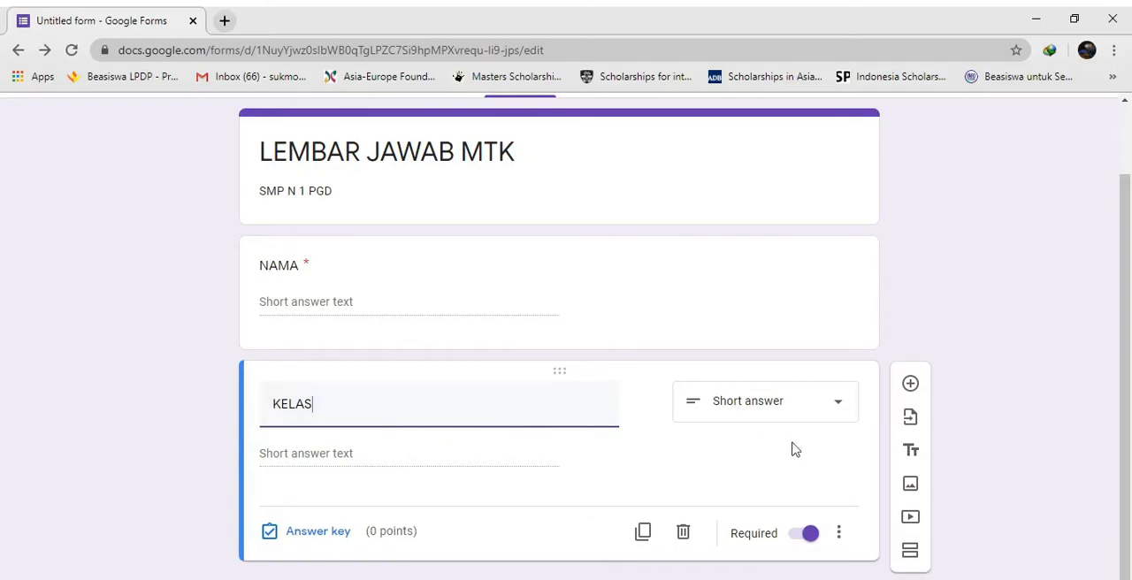
pyautogui.click(837, 419)
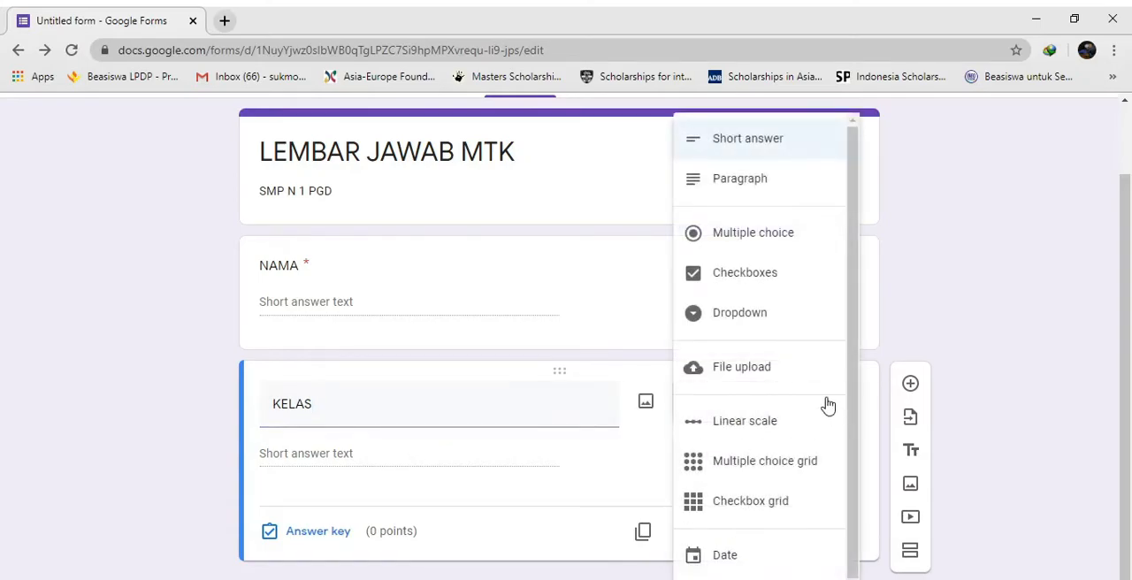
pyautogui.click(749, 245)
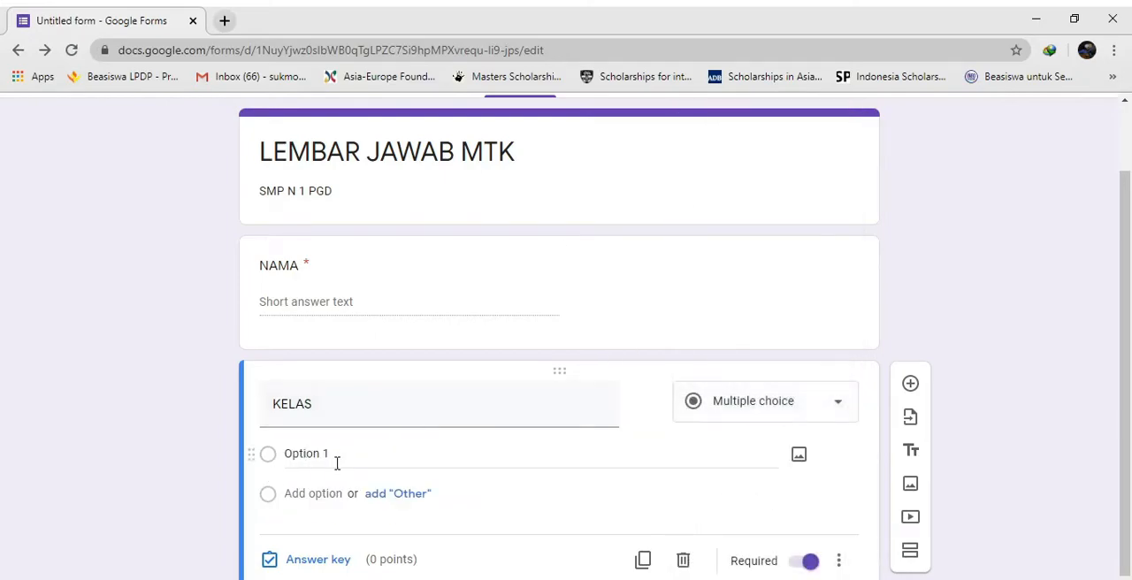
# Fill the KELAS question with seven answer options: 7A, 7B, 7C, 7D, 7E, 7F and 7G
pyautogui.click(366, 461)
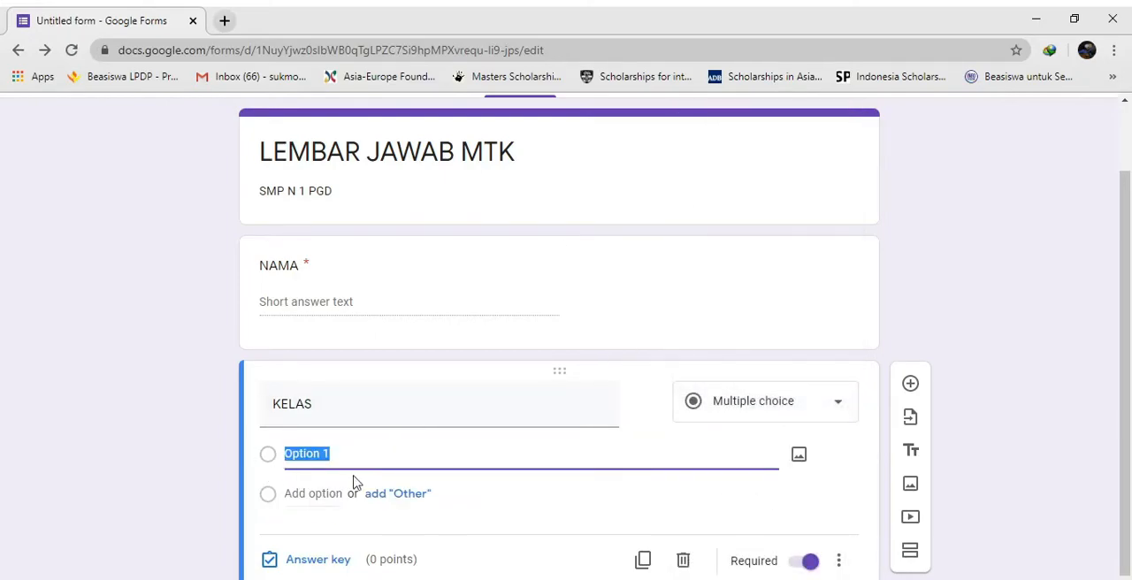
pyautogui.write('7A')
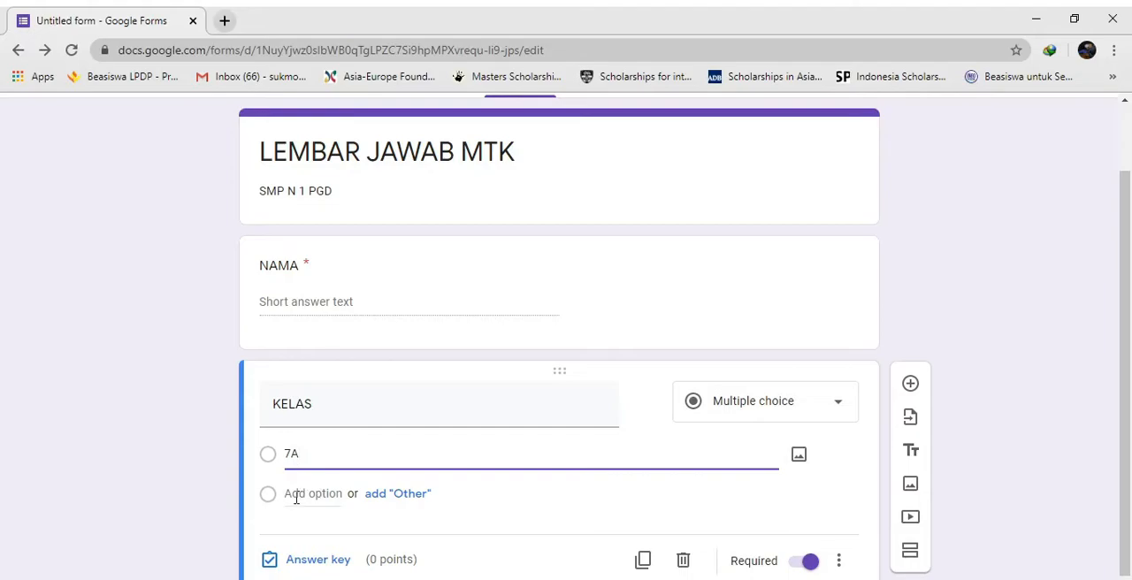
pyautogui.click(296, 496)
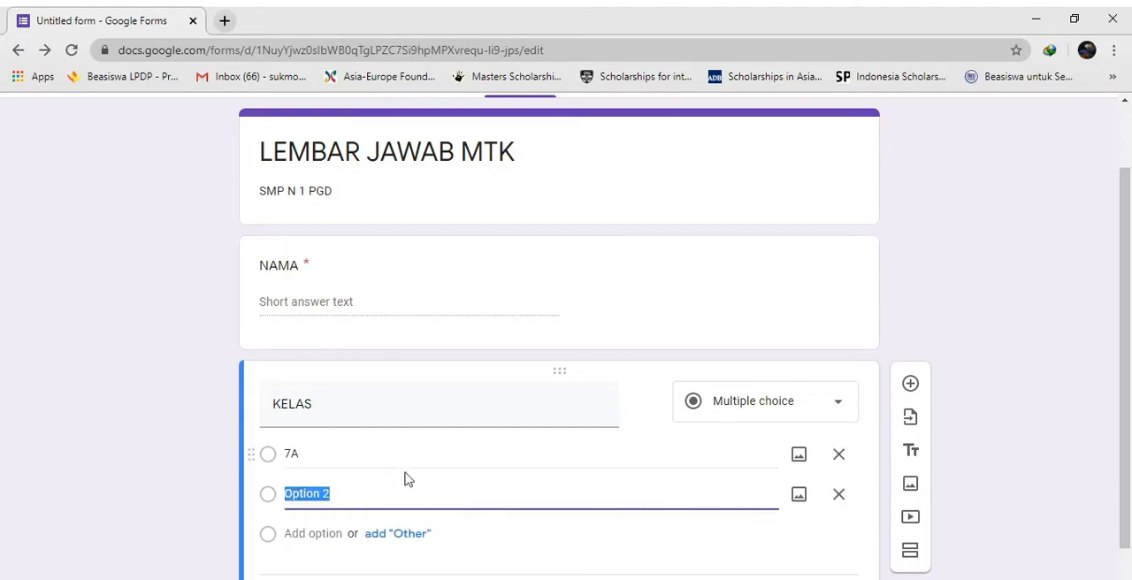
pyautogui.write('7B')
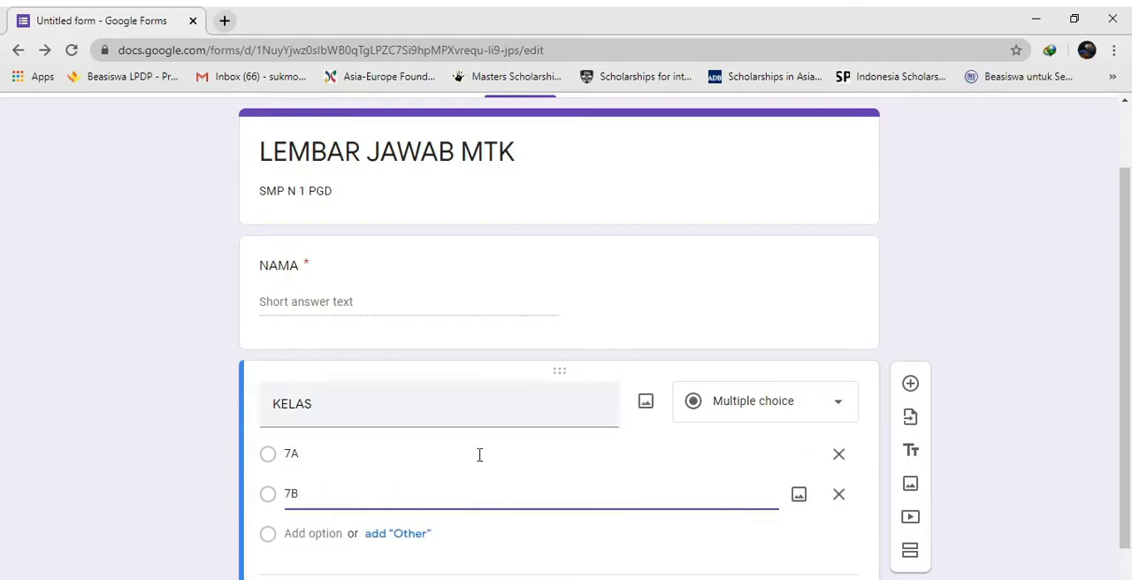
pyautogui.click(300, 531)
pyautogui.write('7C')
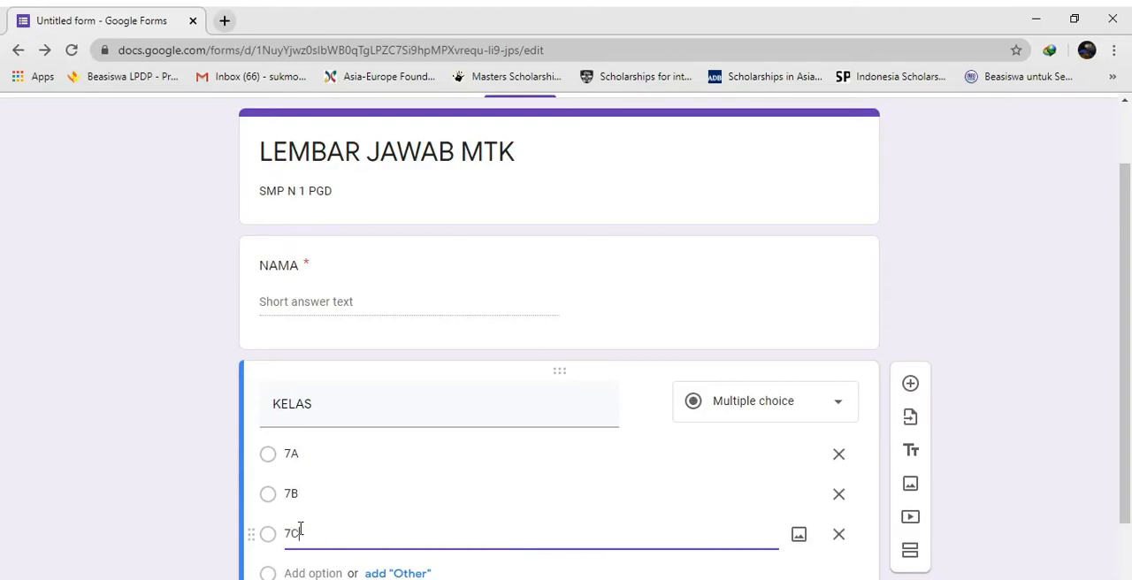
pyautogui.click(314, 573)
pyautogui.write('7')
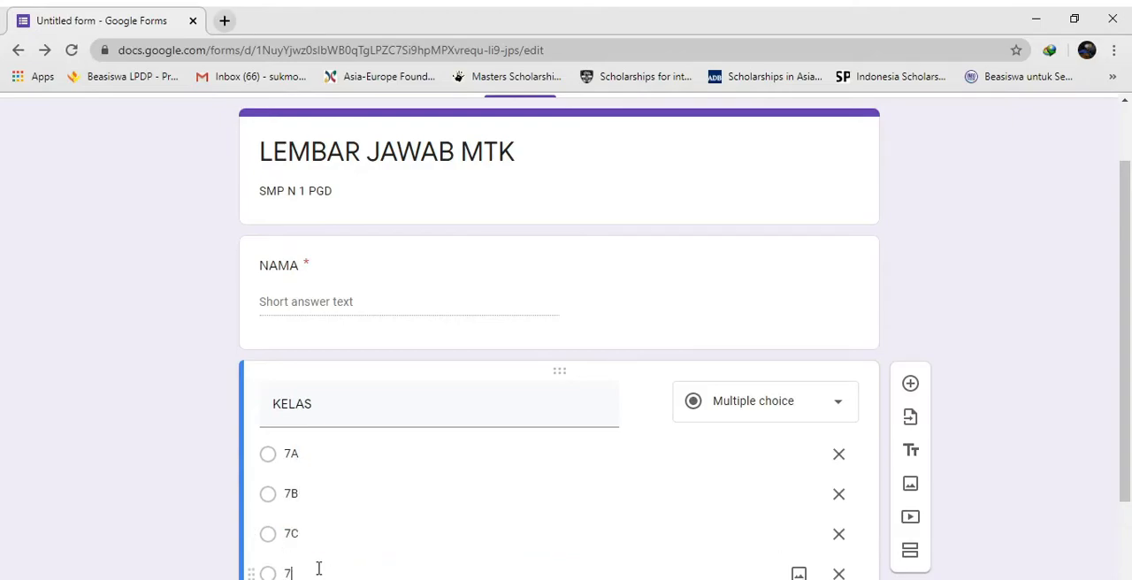
pyautogui.write('D')
pyautogui.scroll(-2, 300, 549)
pyautogui.click(312, 466)
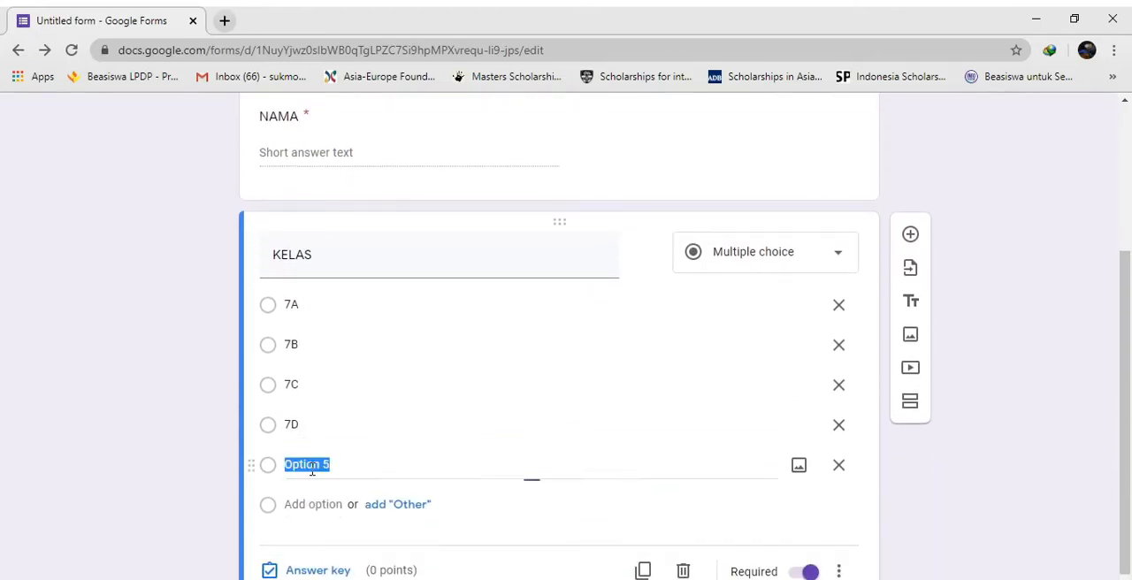
pyautogui.write('7E')
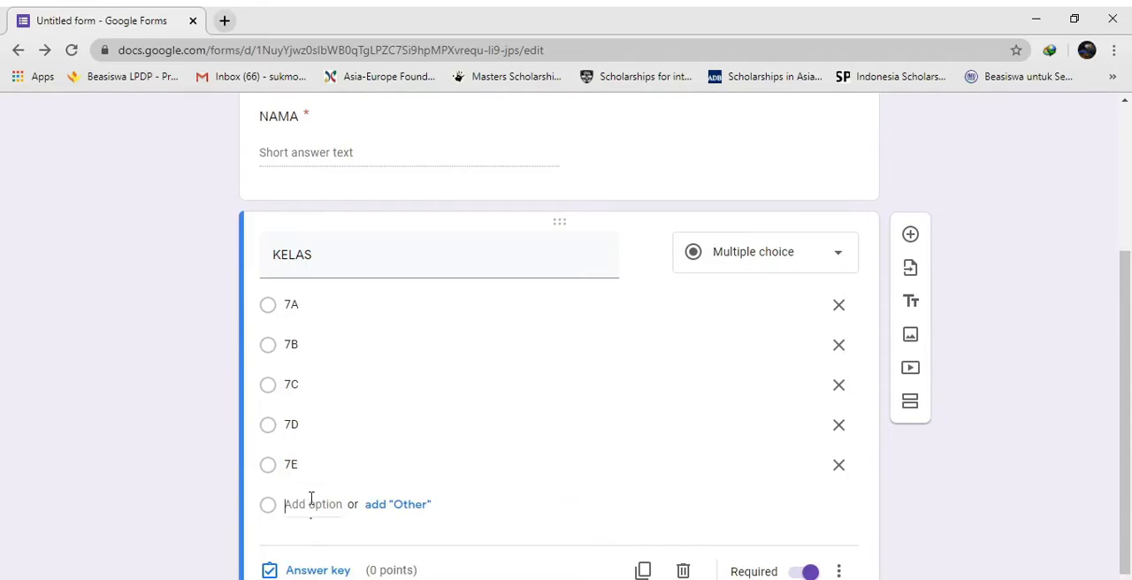
pyautogui.click(313, 504)
pyautogui.write('7F')
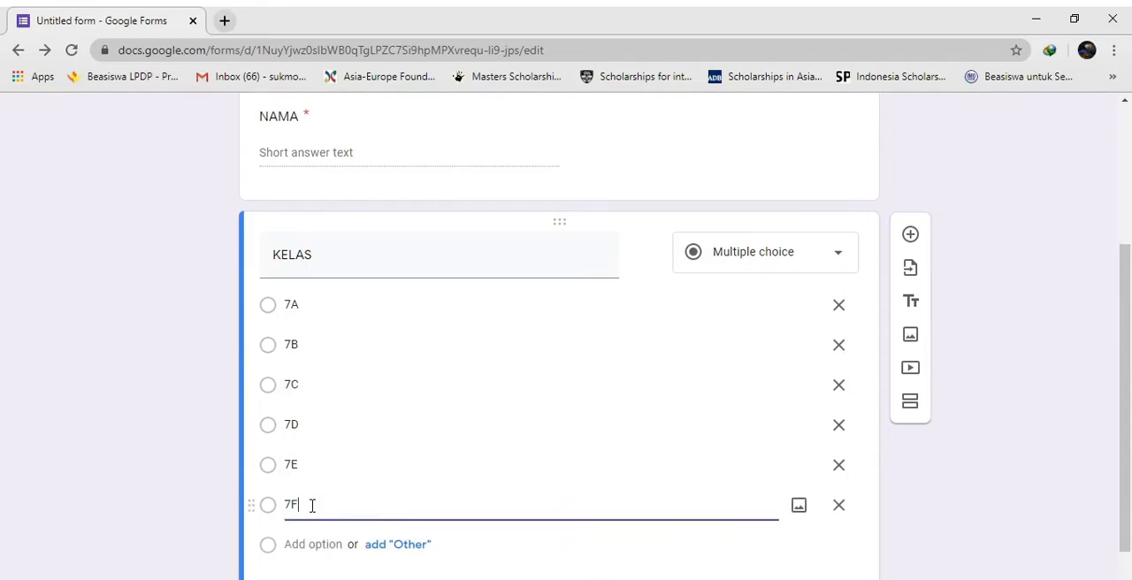
pyautogui.click(313, 541)
pyautogui.write('7G')
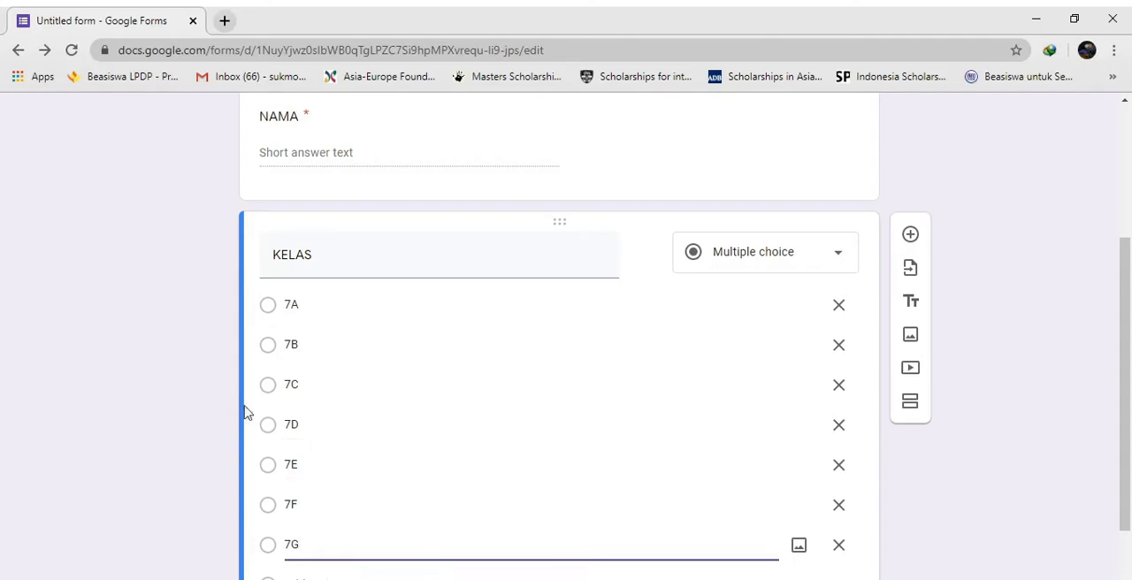
# Add a required short-answer question named "NOMOR ABSEN" below the KELAS question
pyautogui.scroll(-1, 245, 412)
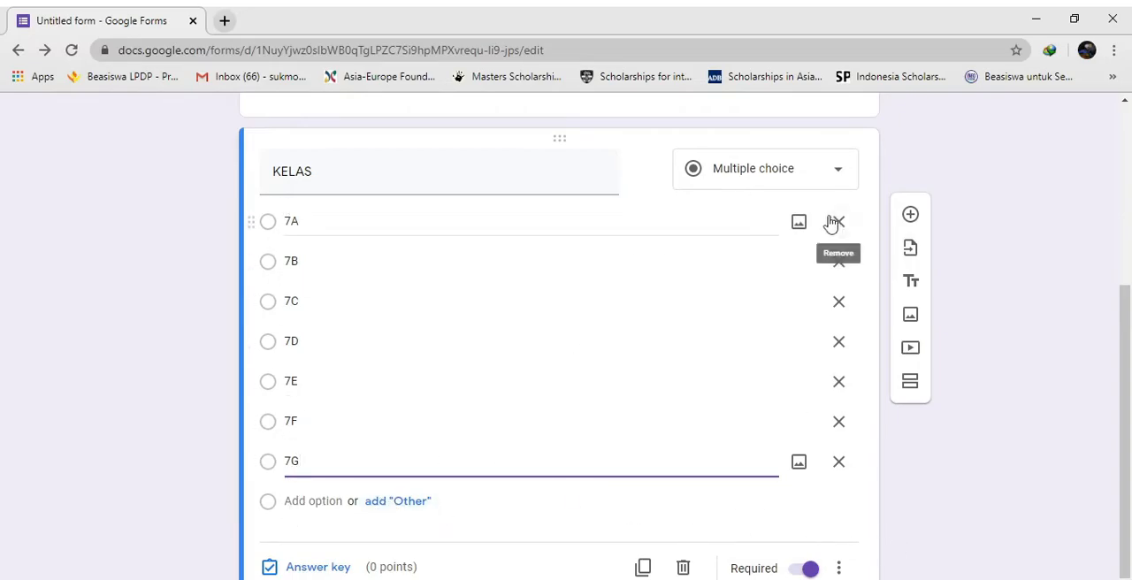
pyautogui.scroll(1, 571, 189)
pyautogui.scroll(-2, 712, 298)
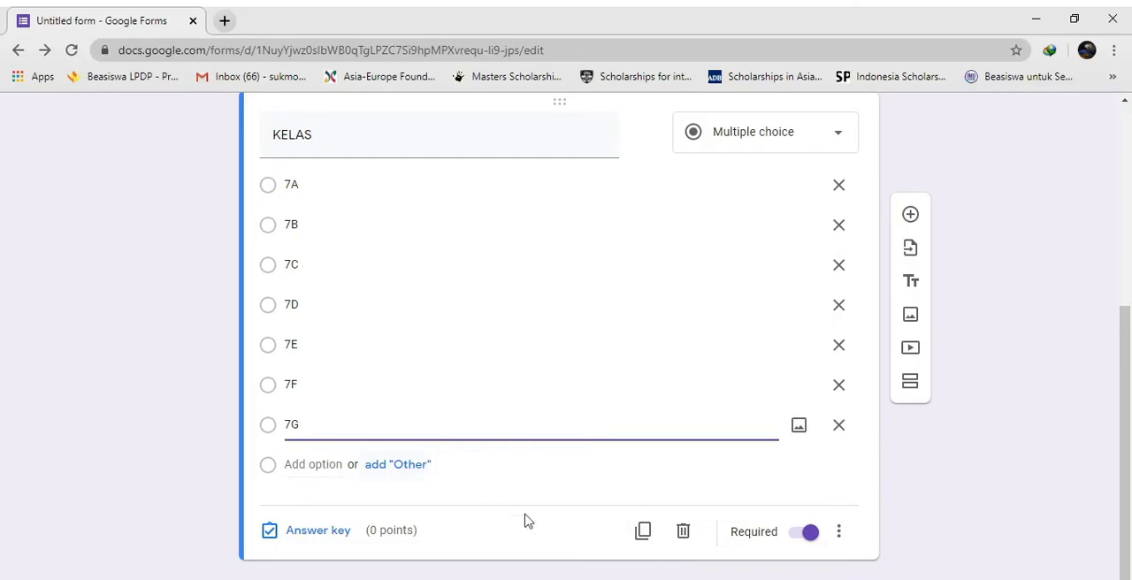
pyautogui.click(911, 216)
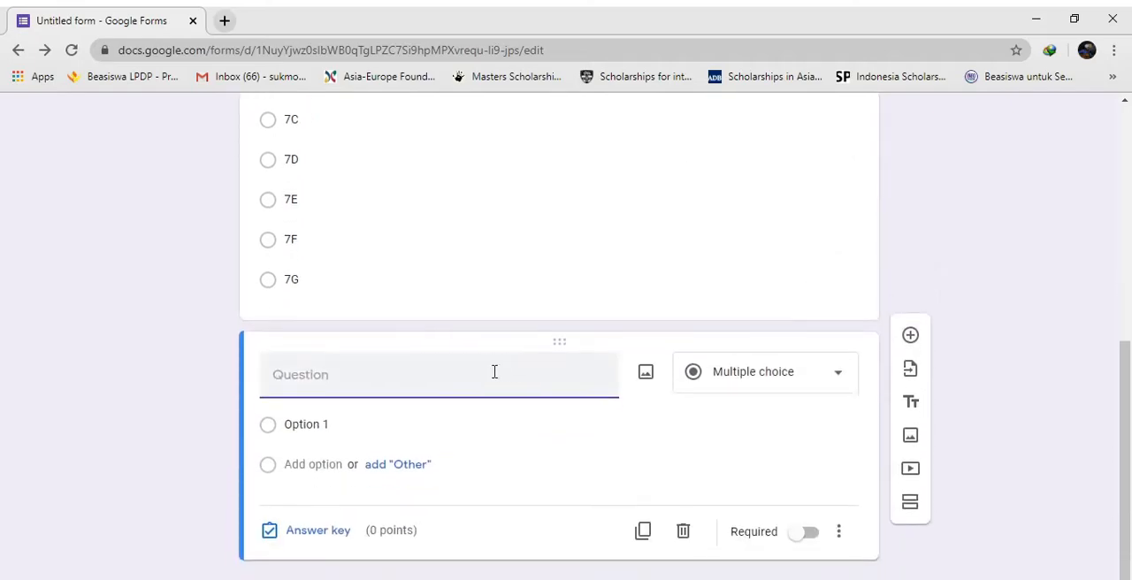
pyautogui.write('NOMOR ABSEN')
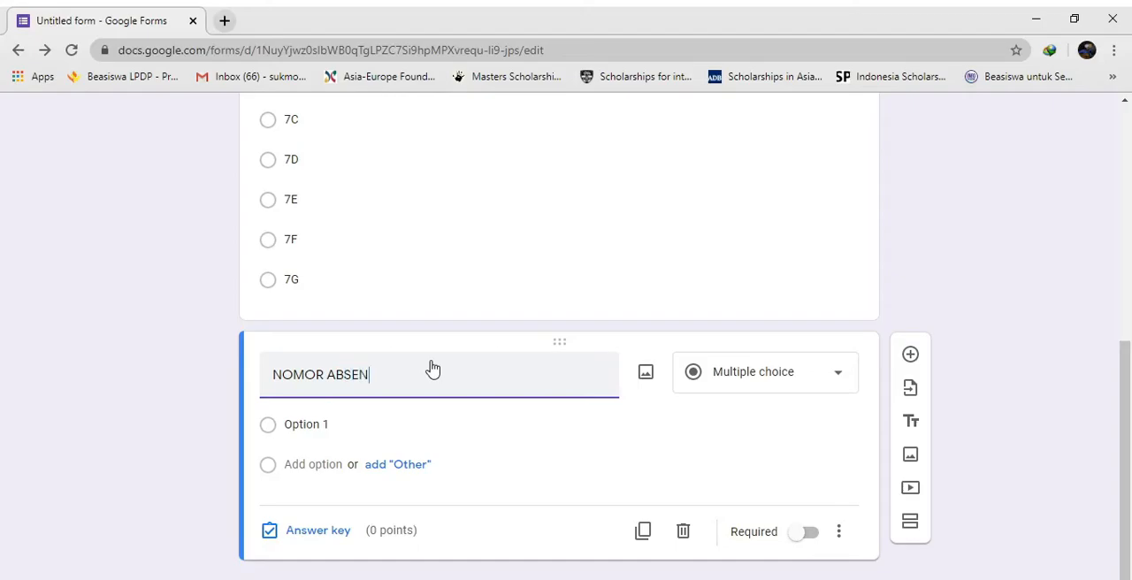
pyautogui.click(747, 391)
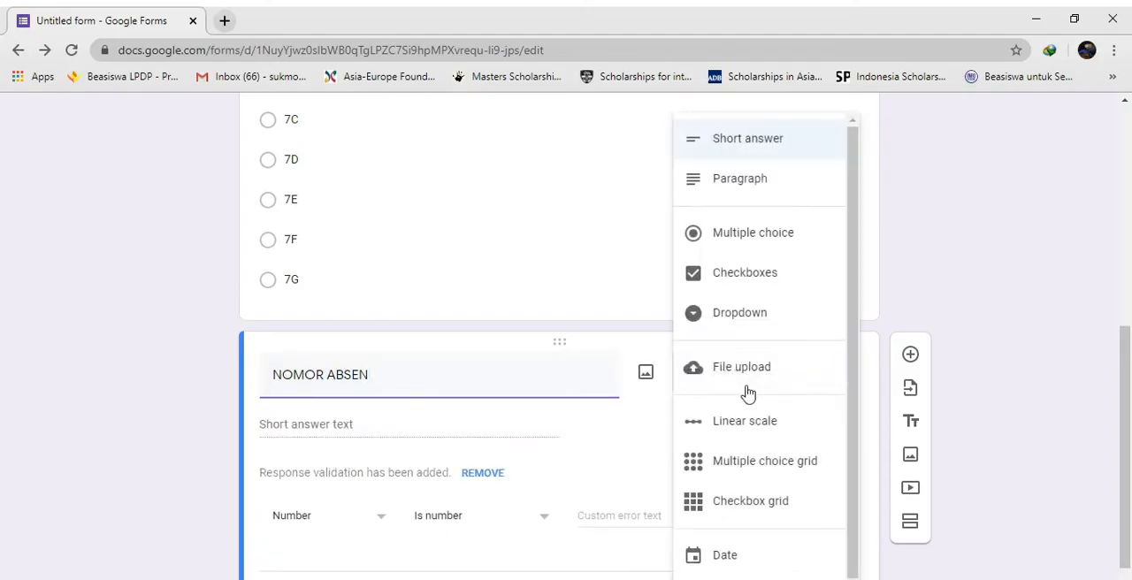
pyautogui.click(758, 154)
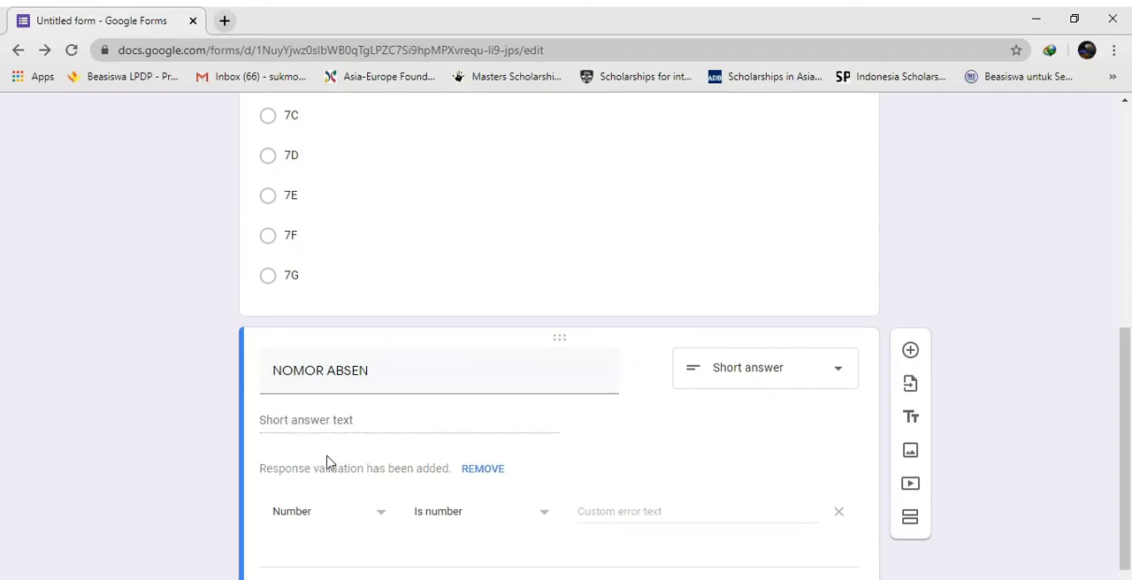
pyautogui.scroll(-1, 328, 462)
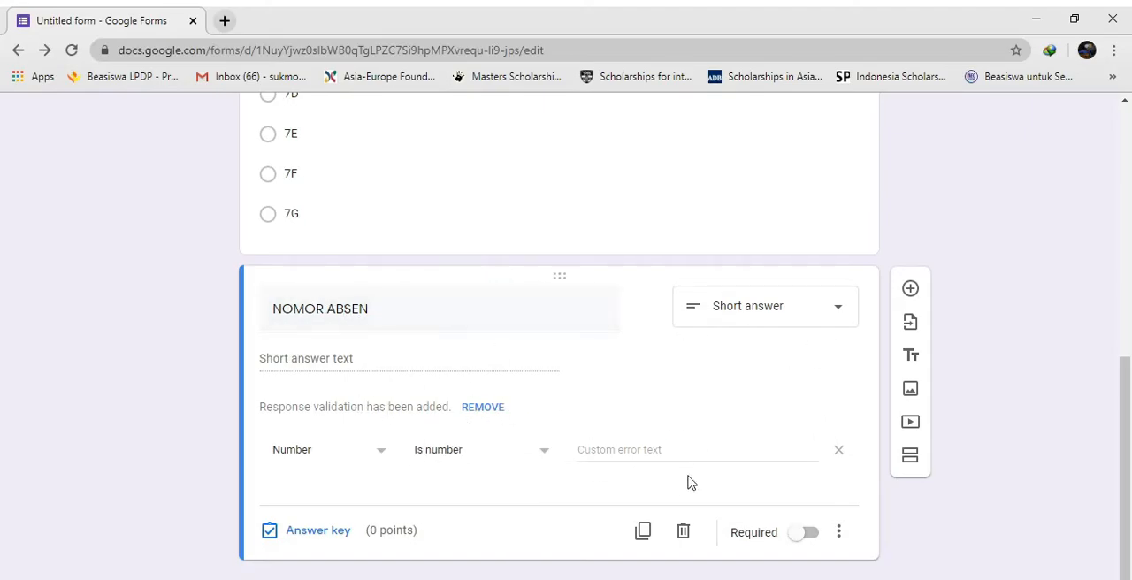
pyautogui.click(811, 534)
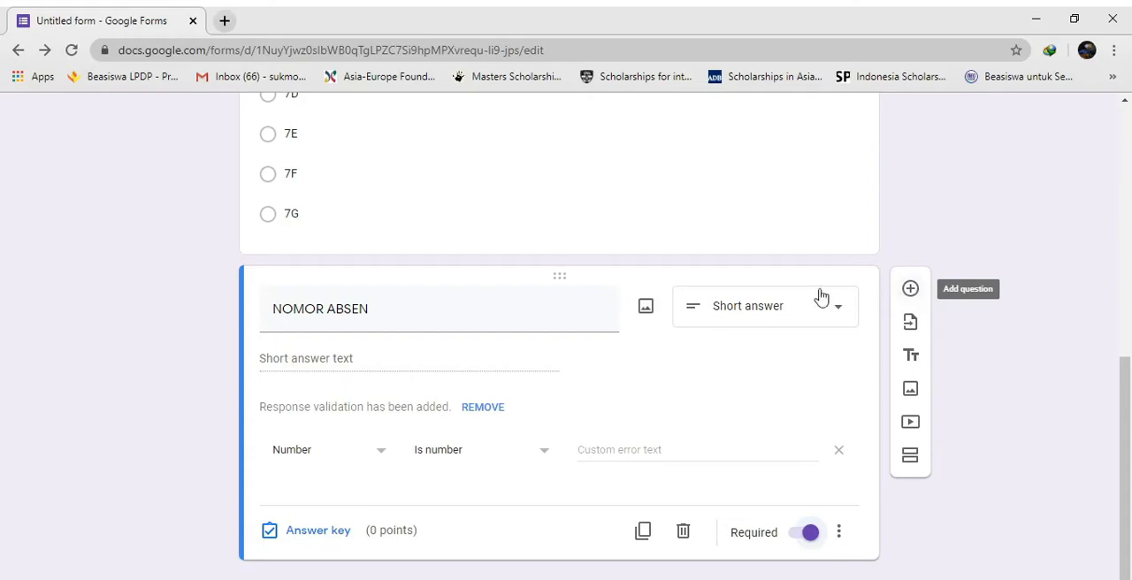
# Add a new question below NOMOR ABSEN and make it a multiple choice grid
pyautogui.click(908, 292)
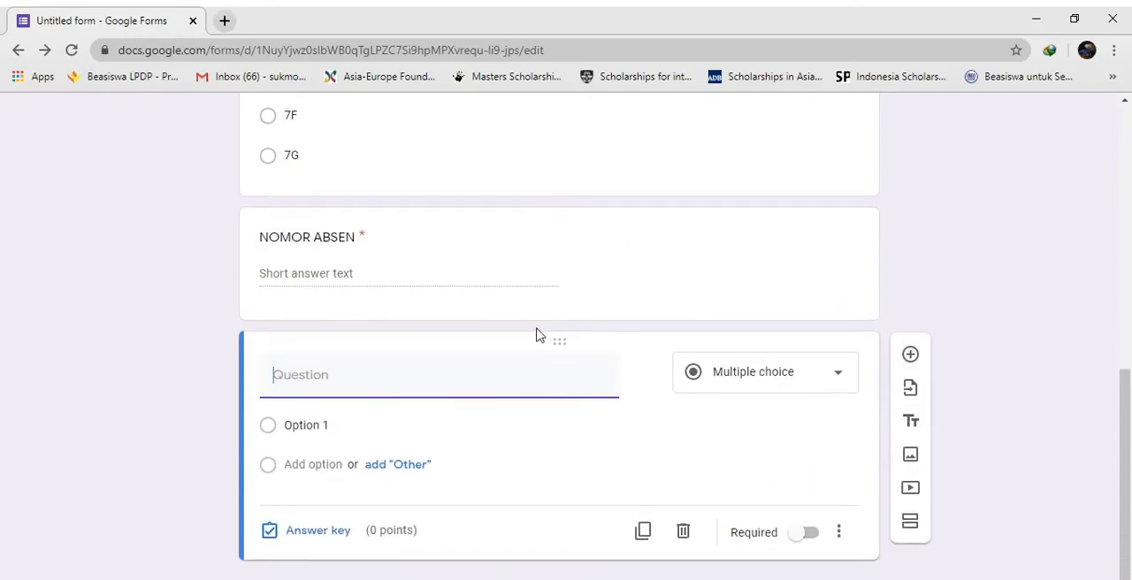
pyautogui.click(816, 390)
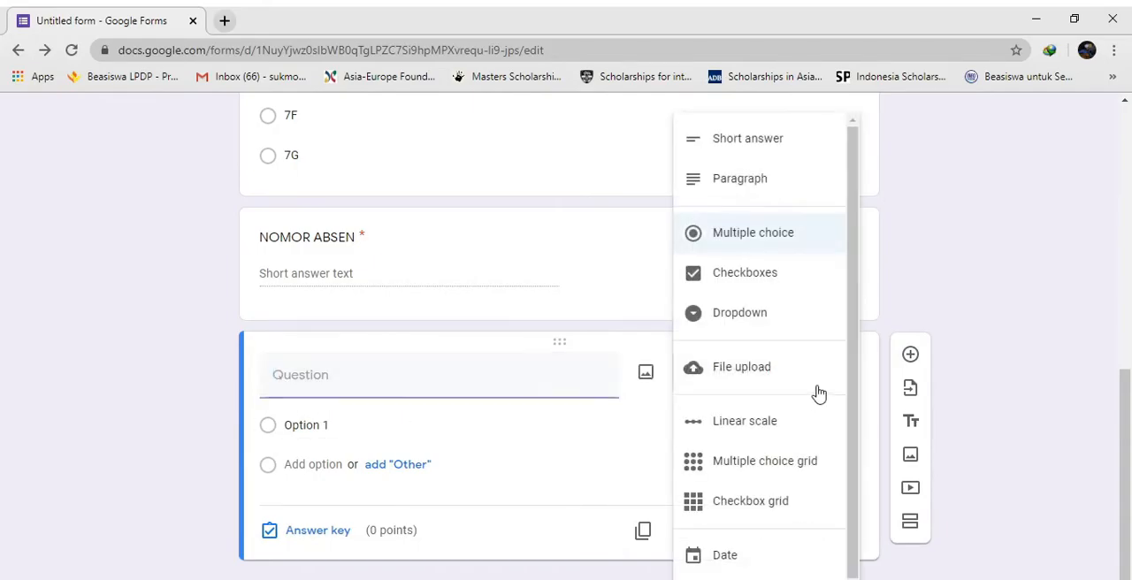
pyautogui.click(761, 473)
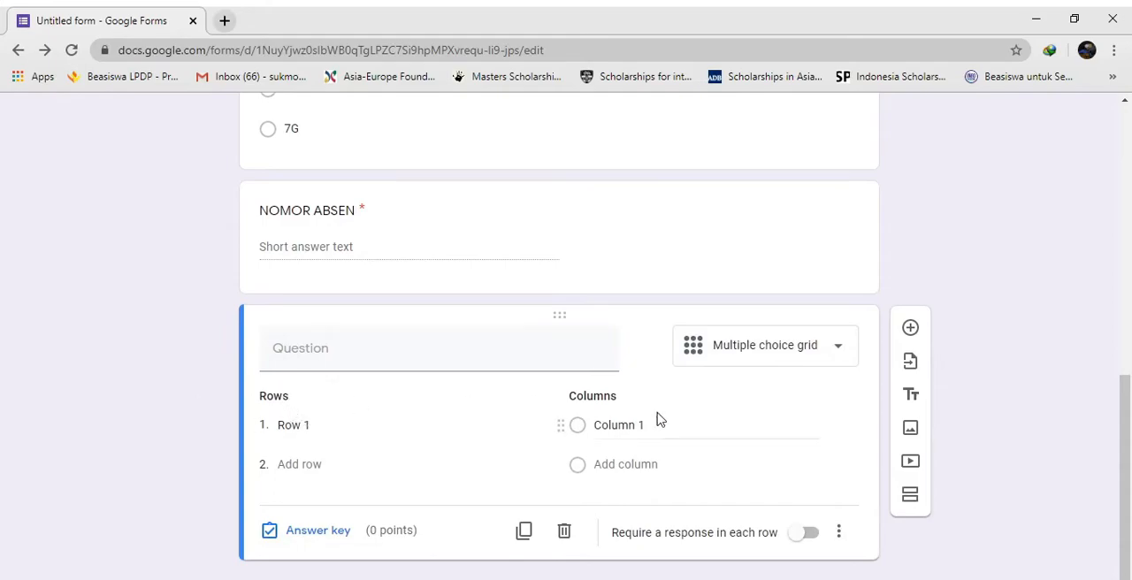
# Enter ten rows in the multiple choice grid, labelled with the numbers 1 to 10
pyautogui.click(323, 427)
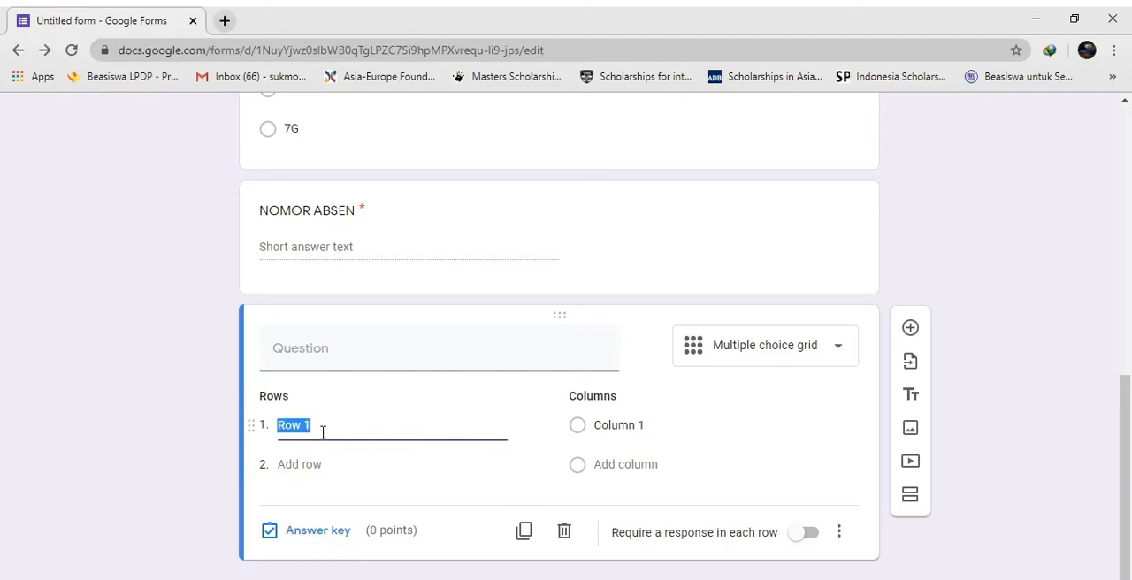
pyautogui.write('1')
pyautogui.click(311, 466)
pyautogui.write('2')
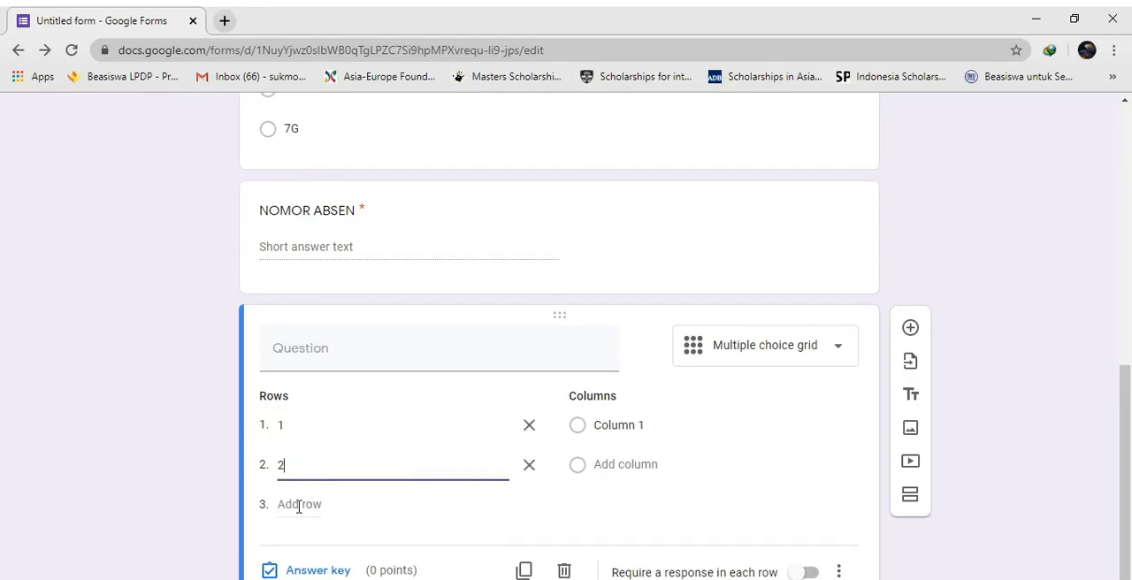
pyautogui.click(299, 506)
pyautogui.write('3')
pyautogui.click(301, 545)
pyautogui.write('4')
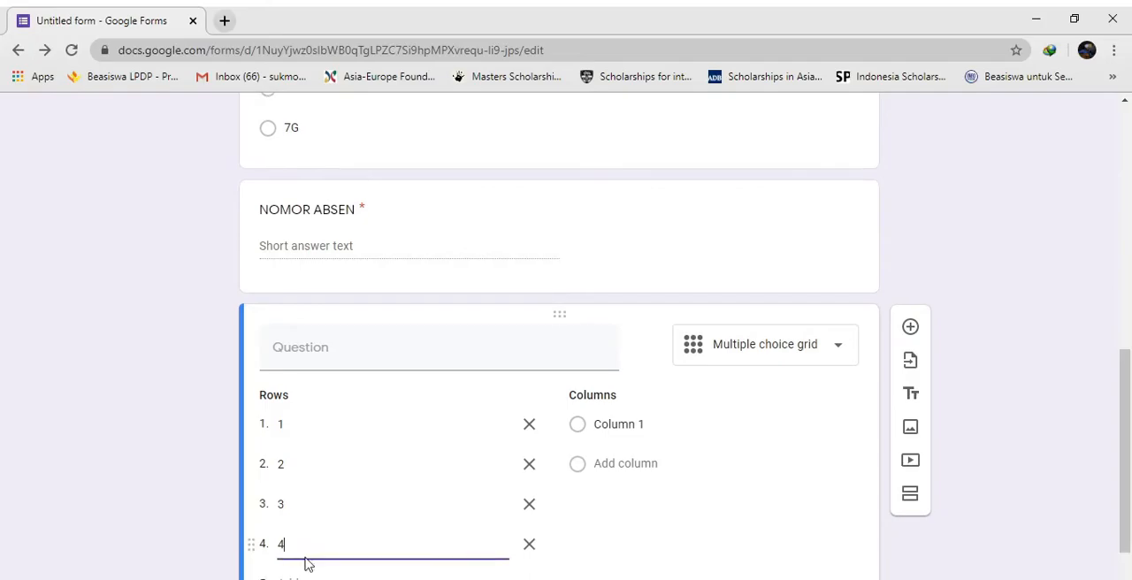
pyautogui.scroll(-1, 301, 531)
pyautogui.click(297, 503)
pyautogui.write('5')
pyautogui.click(287, 541)
pyautogui.write('6')
pyautogui.click(298, 575)
pyautogui.write('7')
pyautogui.scroll(-2, 310, 522)
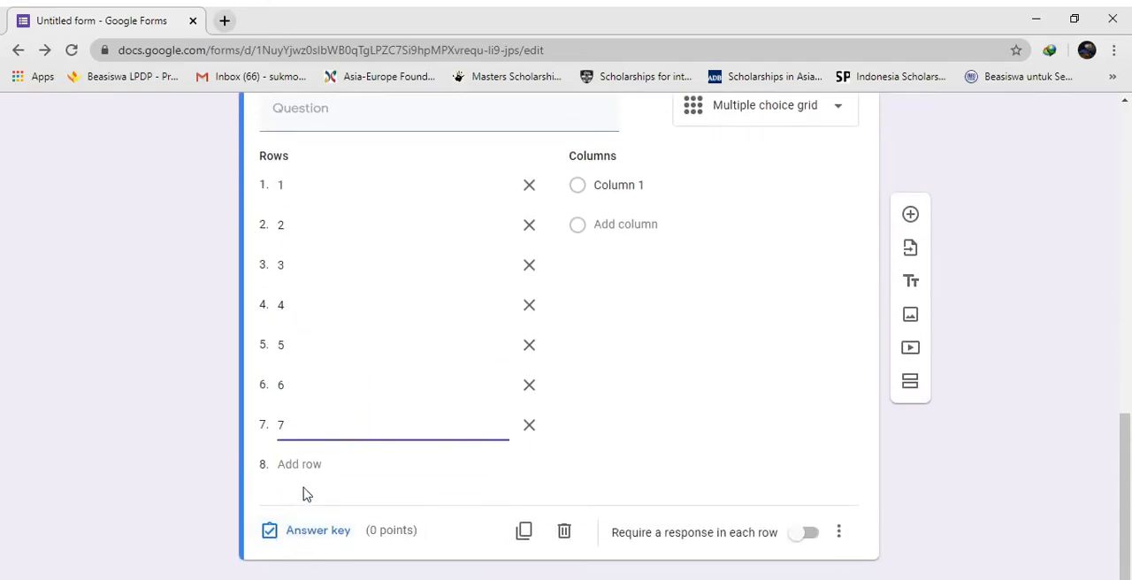
pyautogui.click(295, 465)
pyautogui.write('8')
pyautogui.click(292, 504)
pyautogui.write('9')
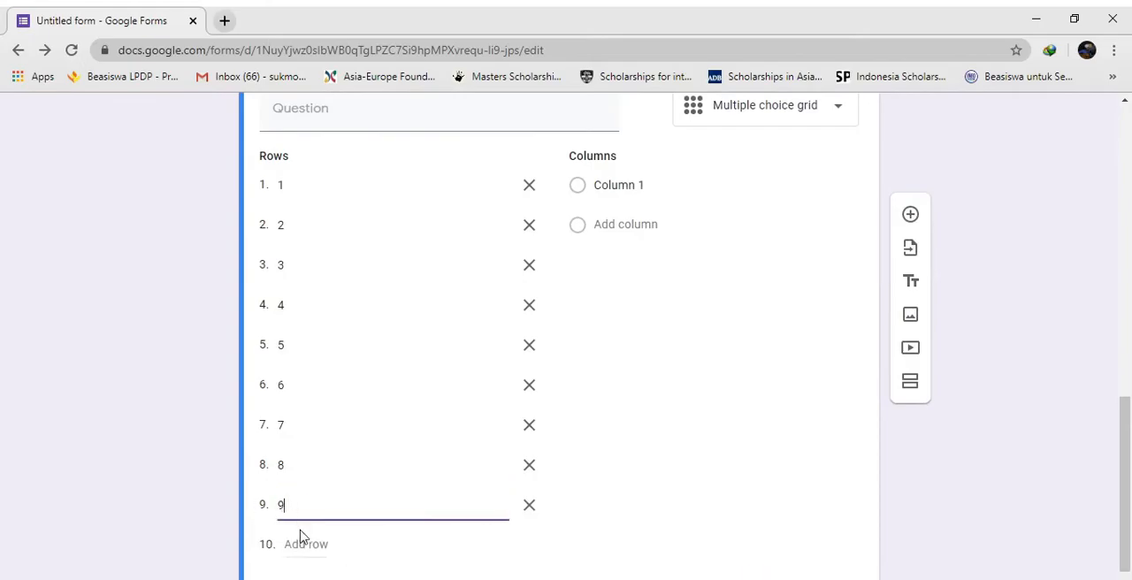
pyautogui.click(300, 542)
pyautogui.write('10')
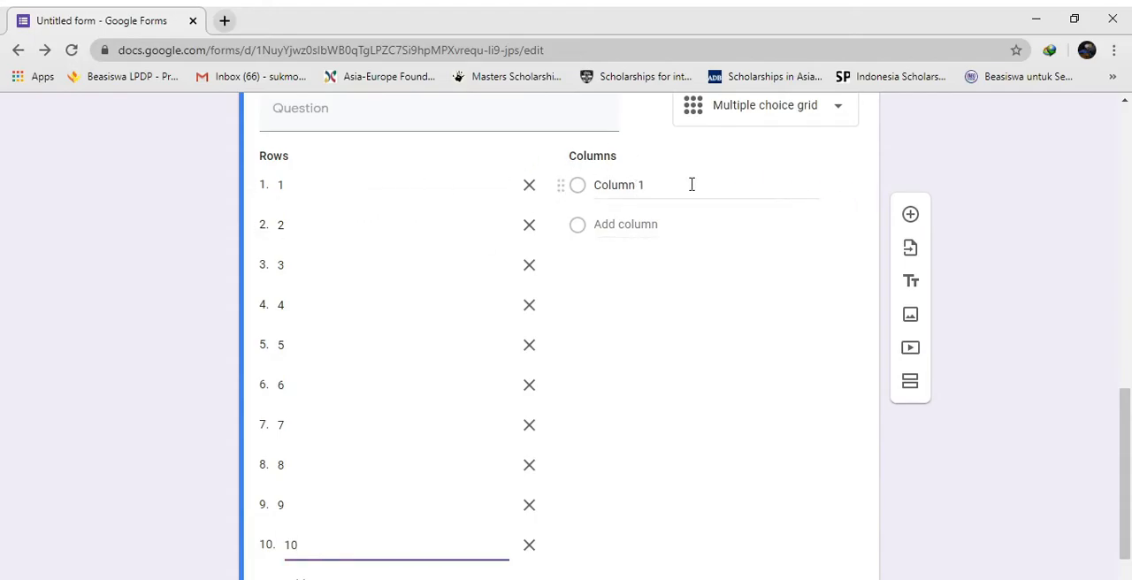
# Enter four columns in the multiple choice grid, labelled A, B, C and D
pyautogui.click(651, 184)
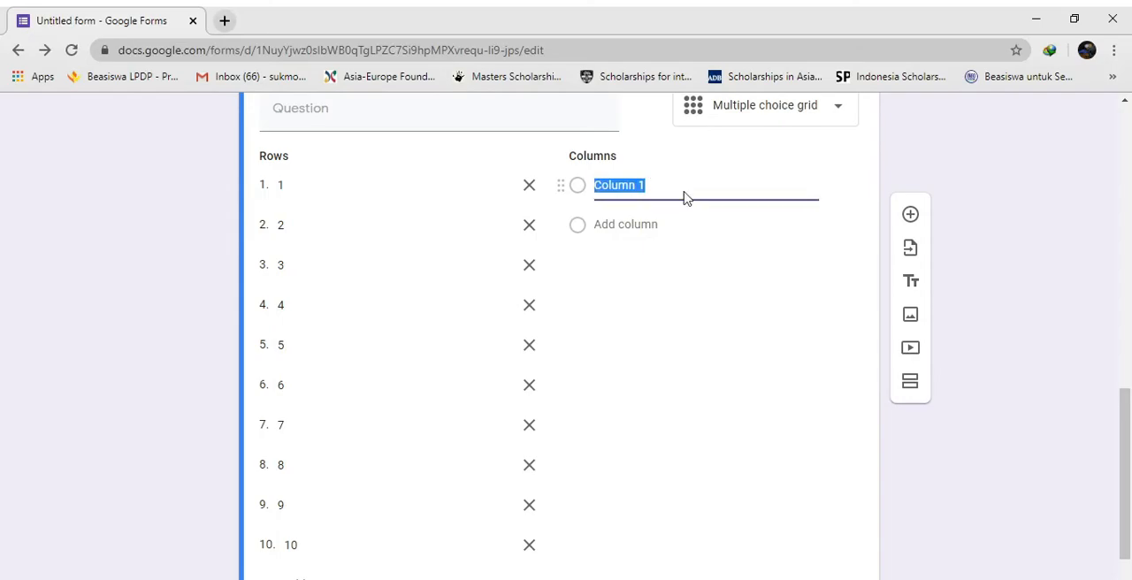
pyautogui.write('A')
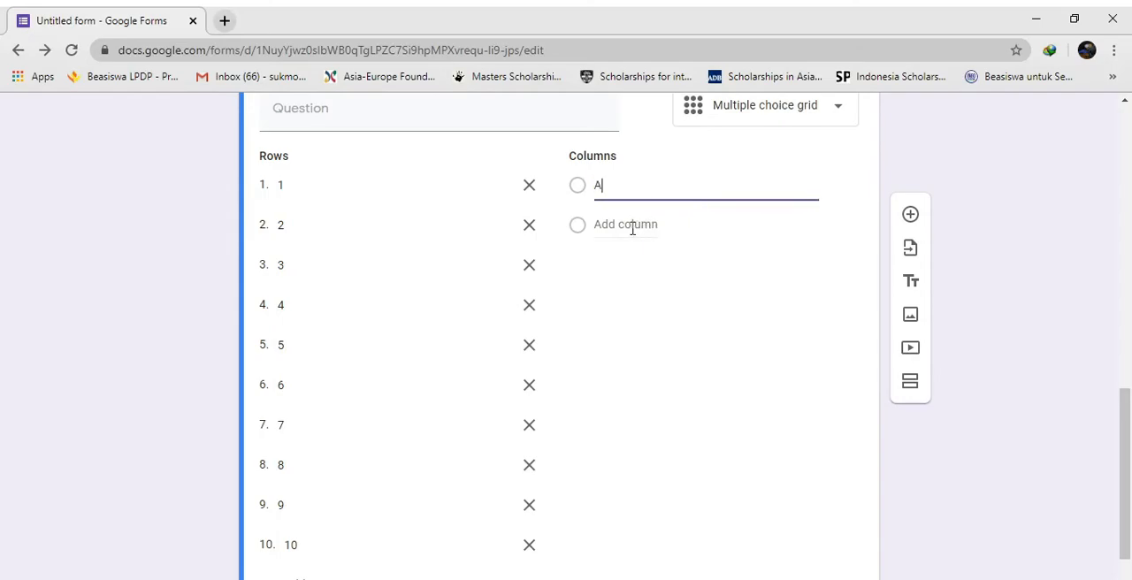
pyautogui.click(624, 225)
pyautogui.write('B')
pyautogui.click(610, 264)
pyautogui.write('C')
pyautogui.click(609, 305)
pyautogui.write('D')
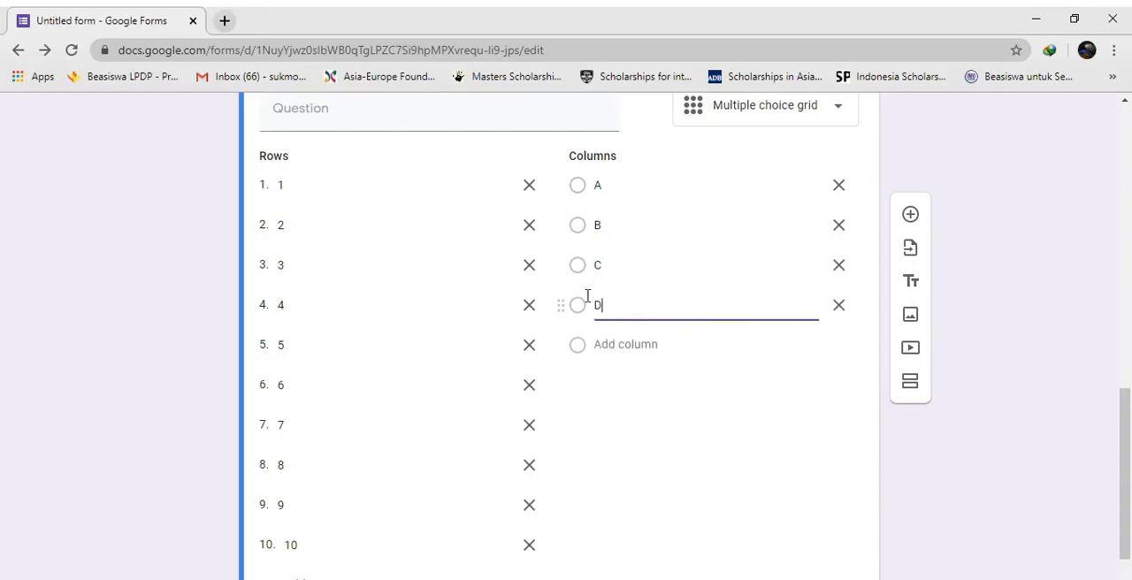
# Require a response in each row of the multiple choice grid
pyautogui.scroll(-2, 619, 265)
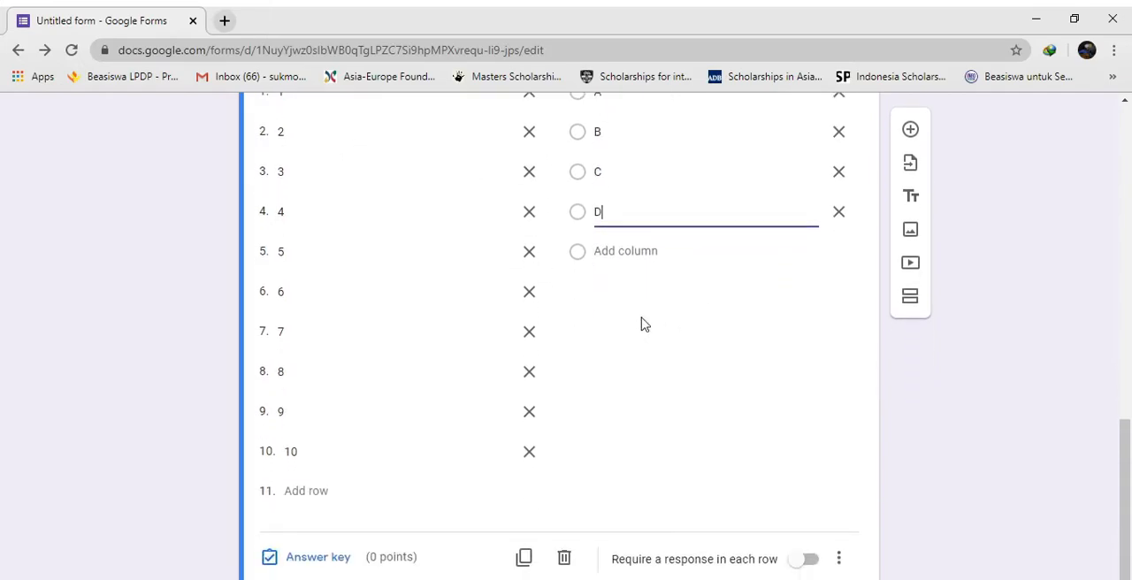
pyautogui.click(963, 270)
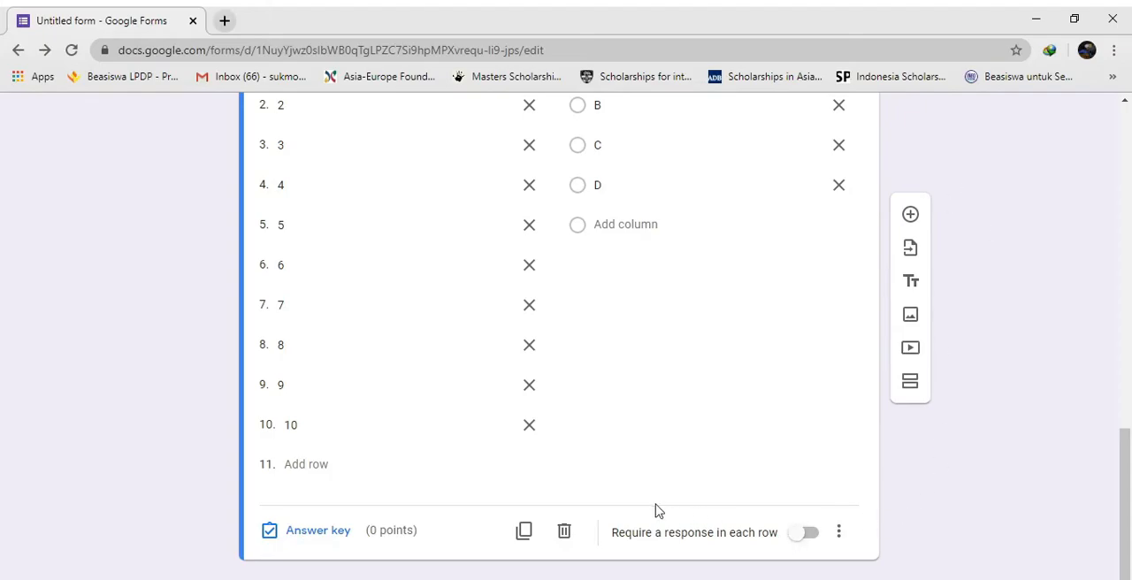
pyautogui.scroll(1, 328, 168)
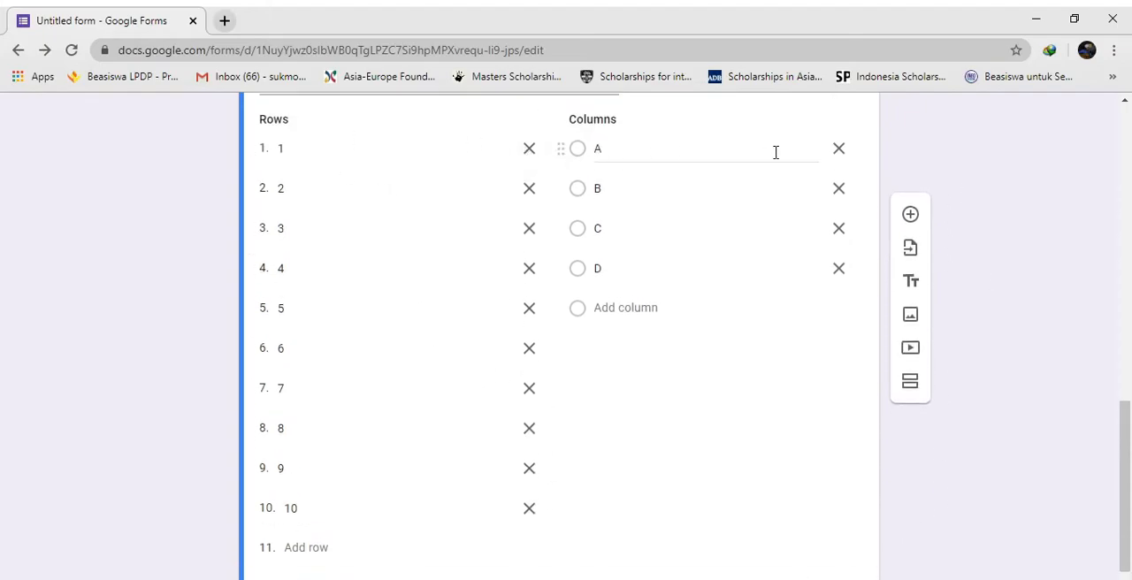
pyautogui.scroll(-1, 578, 364)
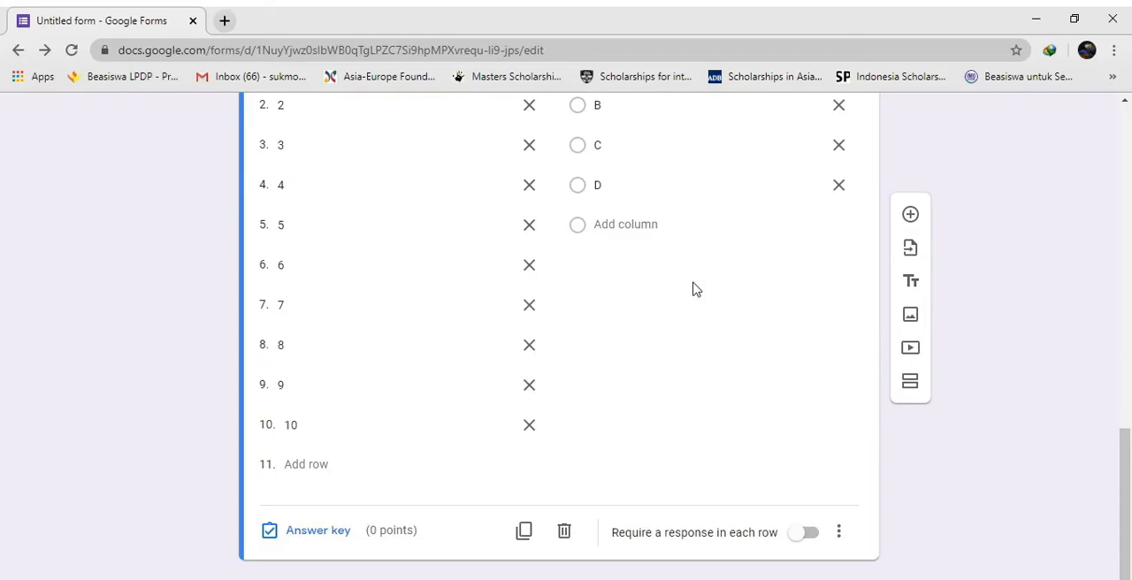
pyautogui.click(811, 535)
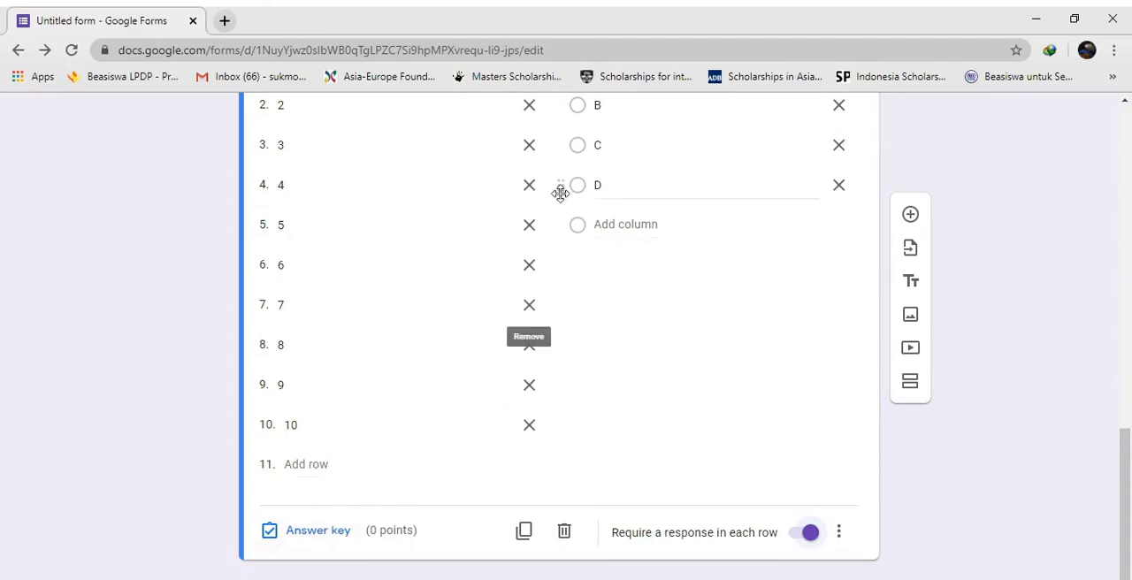
# Open the multiple choice grid's answer key and assign 1 point to each of the ten rows
pyautogui.scroll(1, 548, 257)
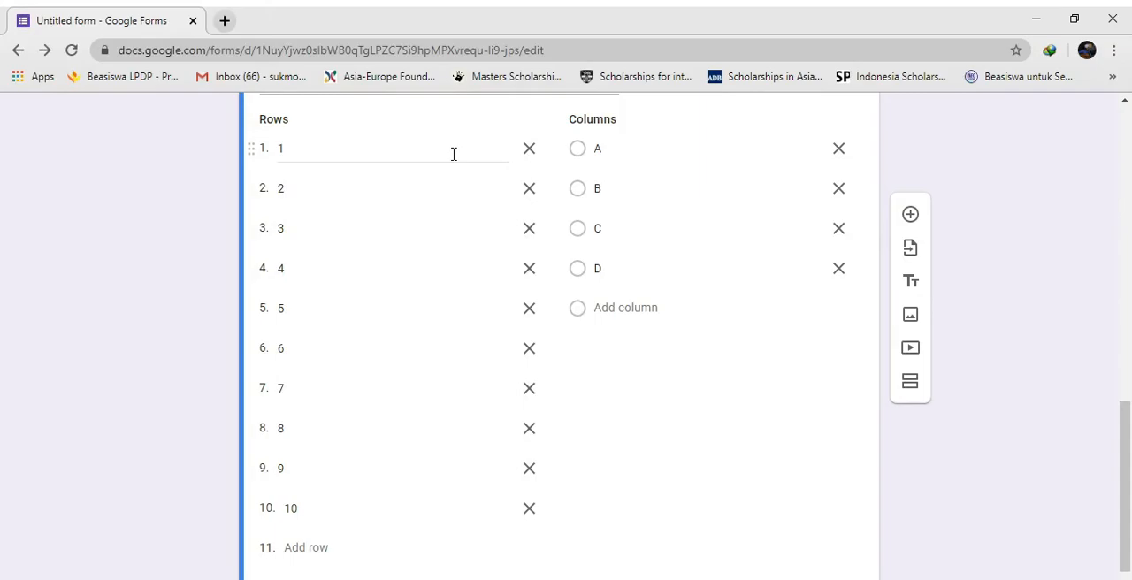
pyautogui.scroll(-1, 453, 154)
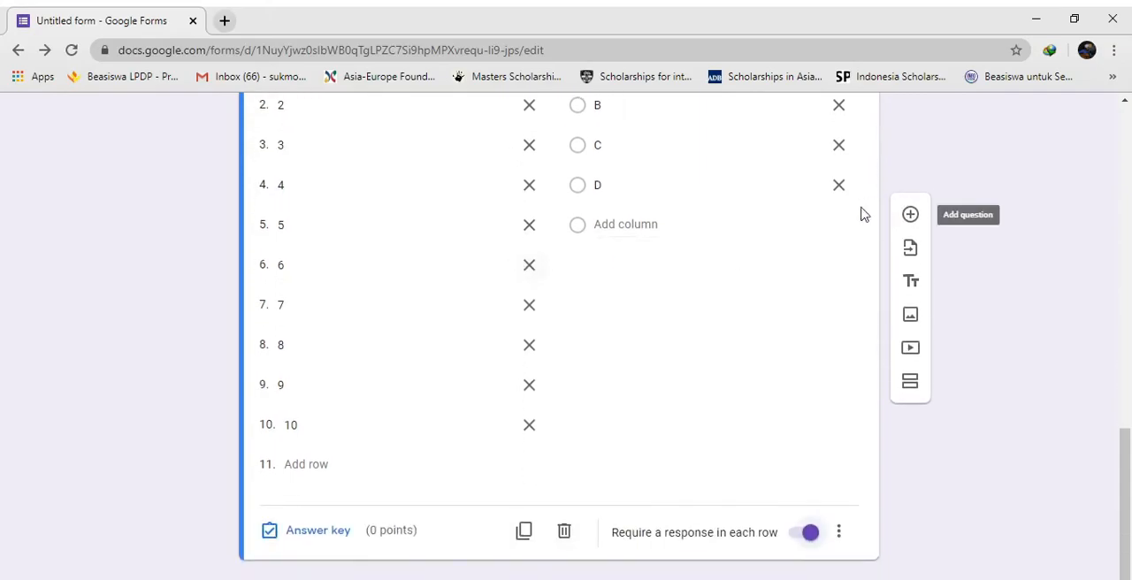
pyautogui.click(332, 538)
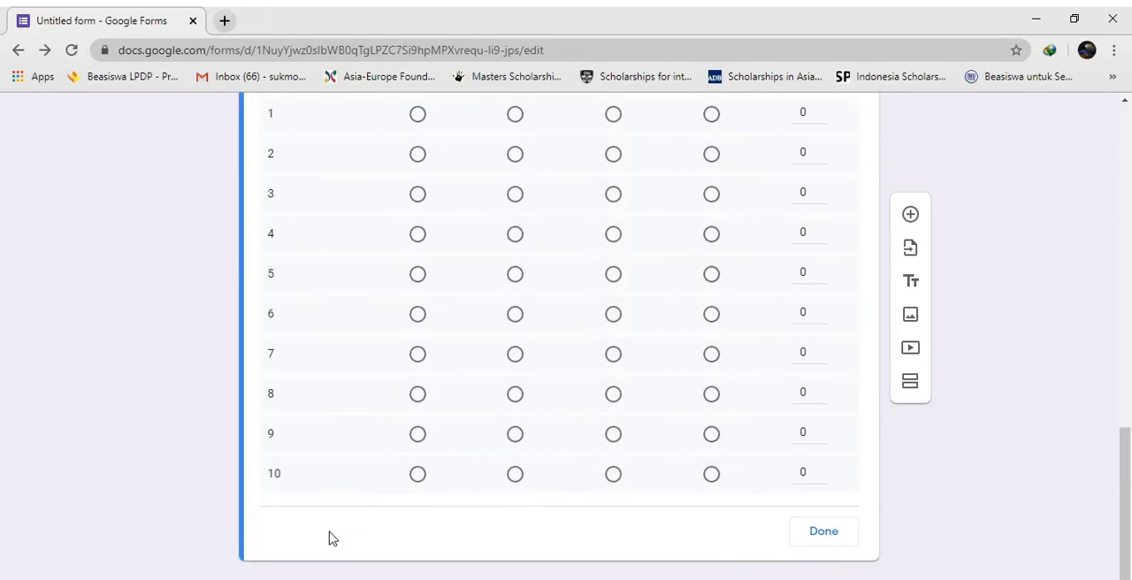
pyautogui.scroll(5, 354, 373)
pyautogui.scroll(-4, 368, 375)
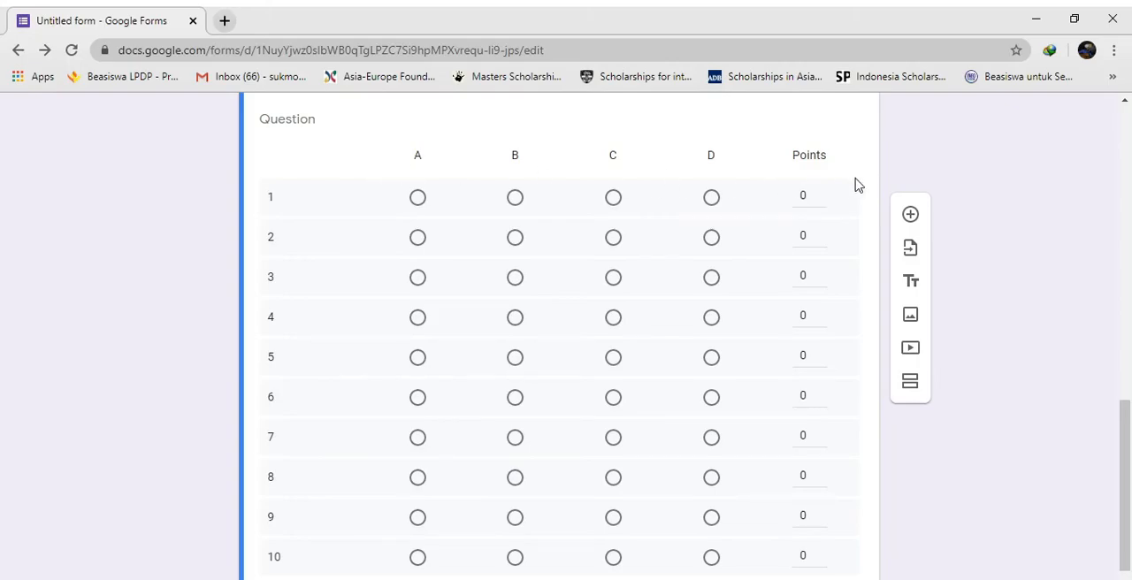
pyautogui.click(820, 192)
pyautogui.click(820, 214)
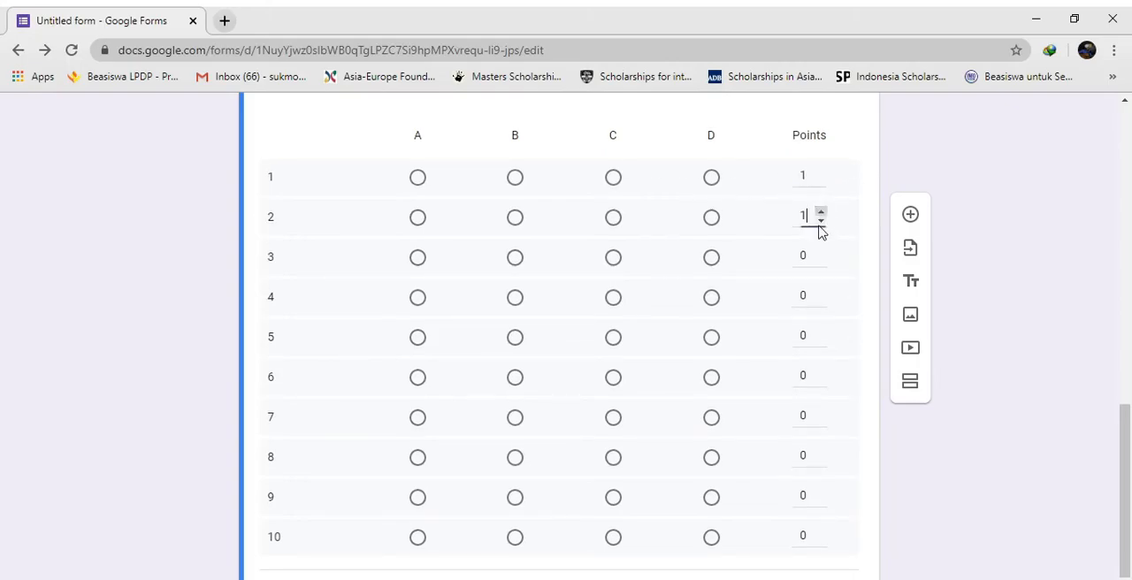
pyautogui.click(820, 252)
pyautogui.click(821, 292)
pyautogui.click(821, 332)
pyautogui.click(820, 372)
pyautogui.click(821, 411)
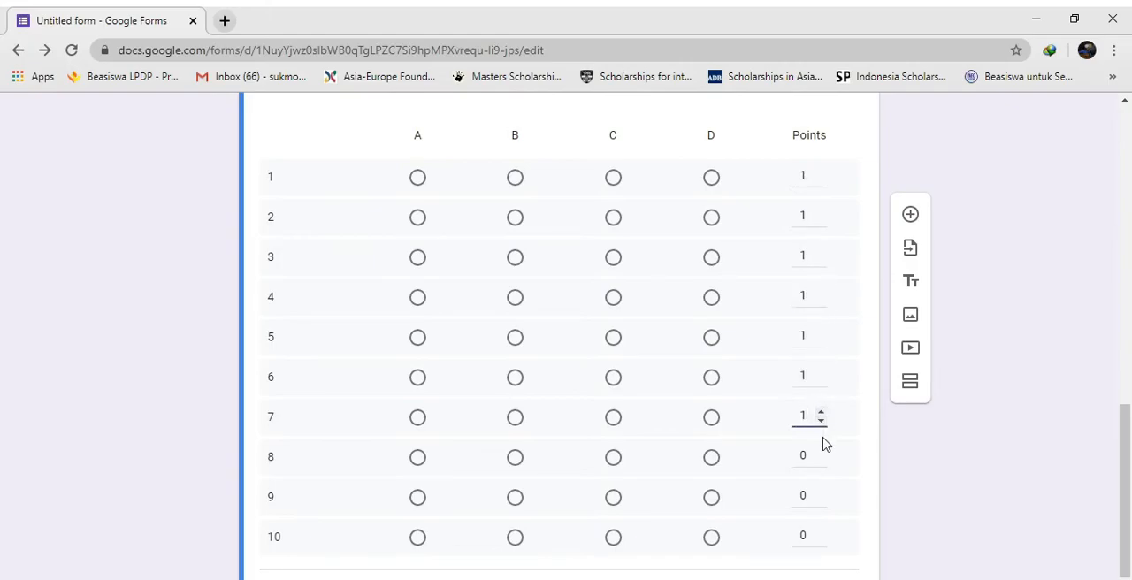
pyautogui.click(821, 450)
pyautogui.click(820, 491)
pyautogui.click(820, 531)
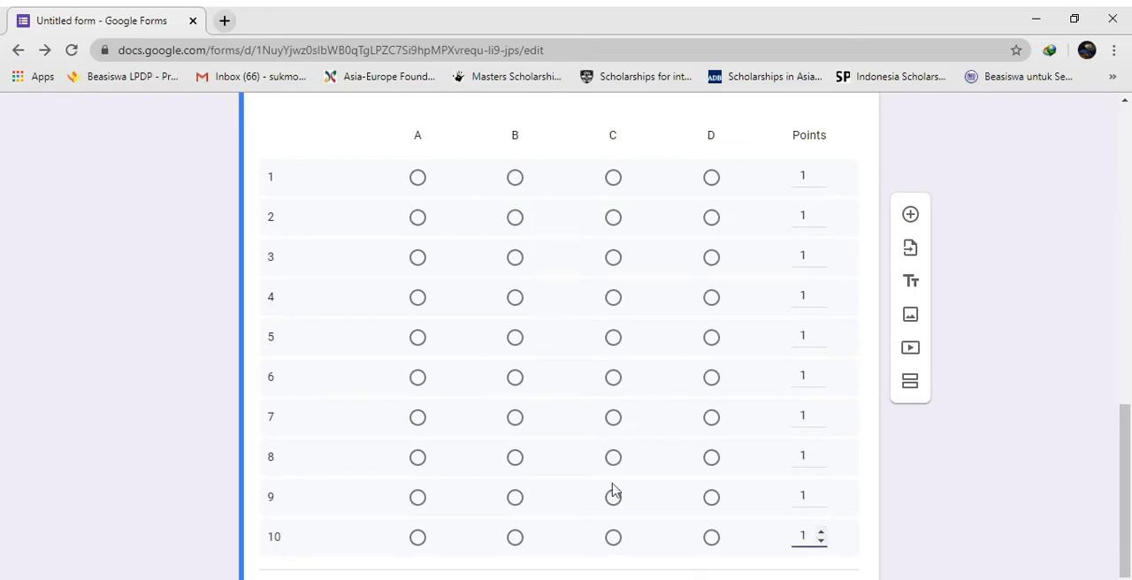
# Mark the correct answers as A for rows 1, 2, 10; B for 3, 4, 5, 9; C for 6, 8; D for 7, and finish
pyautogui.click(418, 178)
pyautogui.click(417, 217)
pyautogui.click(514, 257)
pyautogui.click(514, 297)
pyautogui.click(514, 337)
pyautogui.click(613, 378)
pyautogui.click(711, 417)
pyautogui.click(613, 457)
pyautogui.click(515, 497)
pyautogui.click(418, 537)
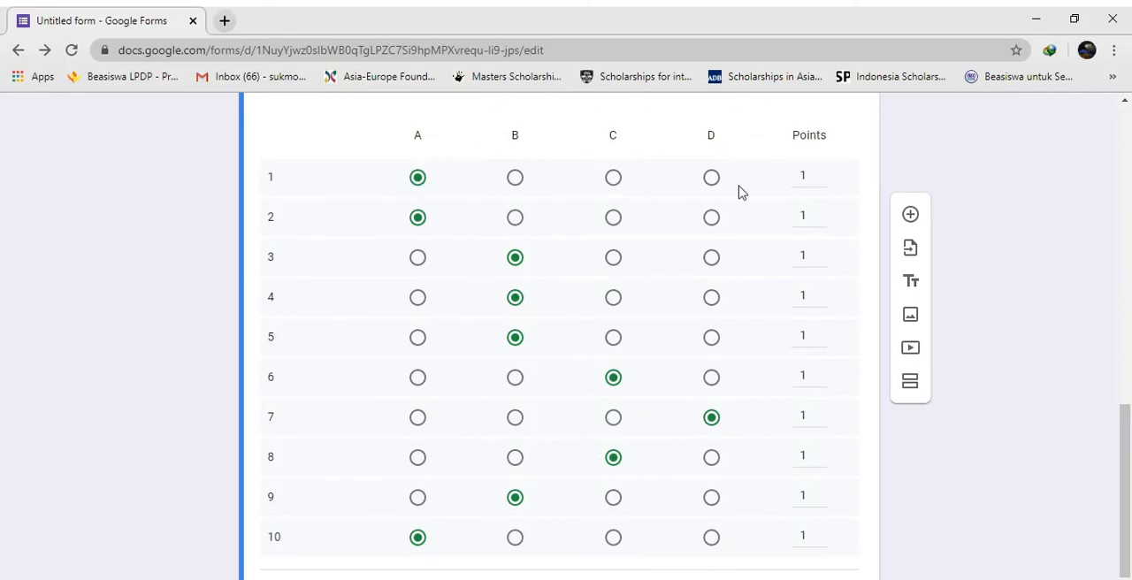
pyautogui.scroll(-1, 720, 192)
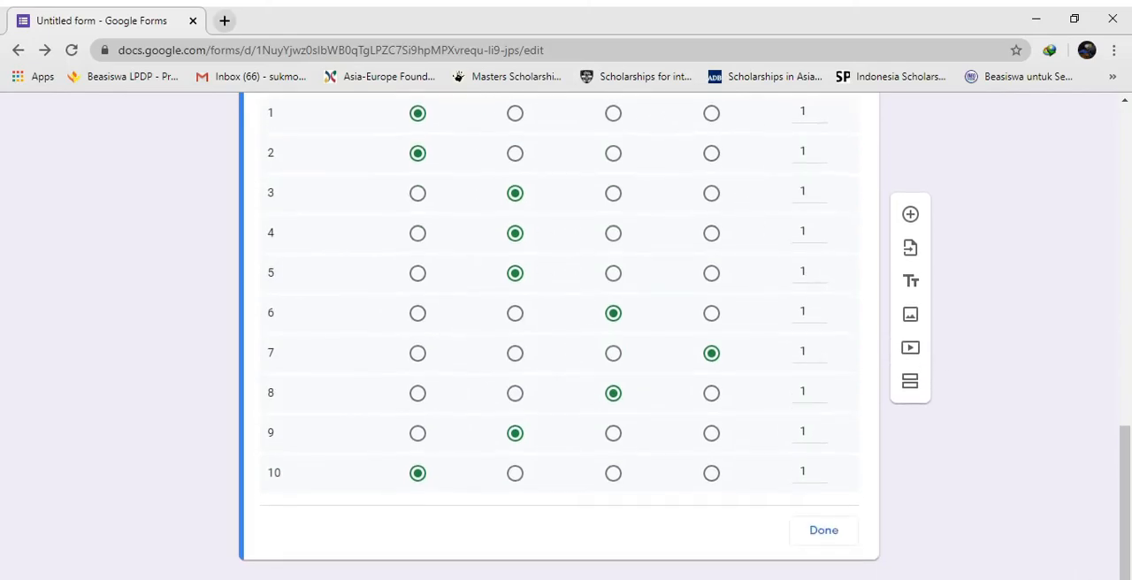
pyautogui.click(831, 550)
# Review the whole form in the editor, from the title and identity questions to the answer grid and its required setting
pyautogui.scroll(-4, 574, 442)
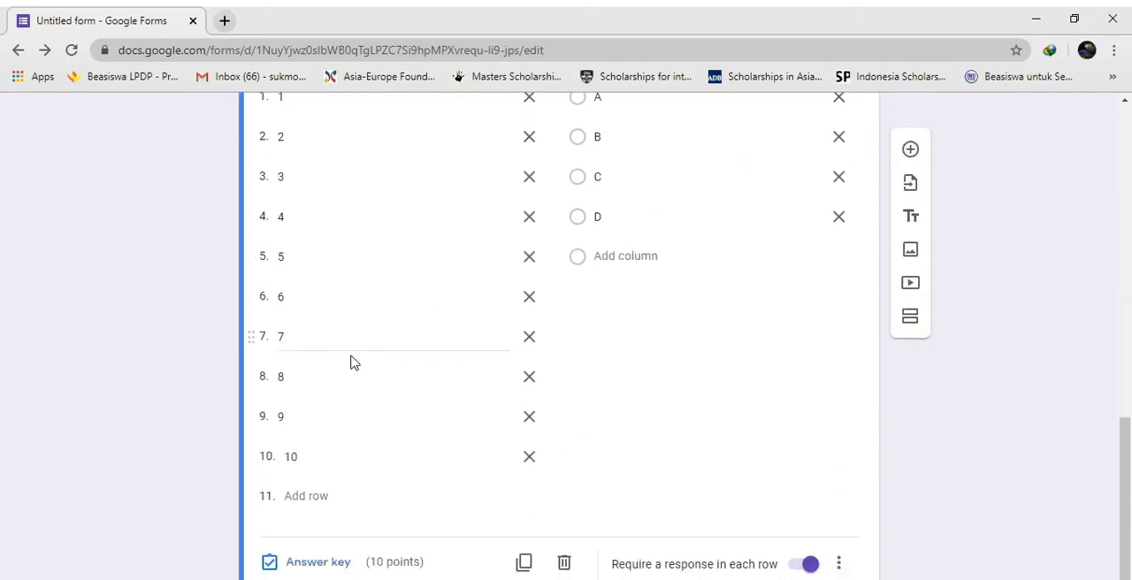
pyautogui.scroll(8, 1016, 237)
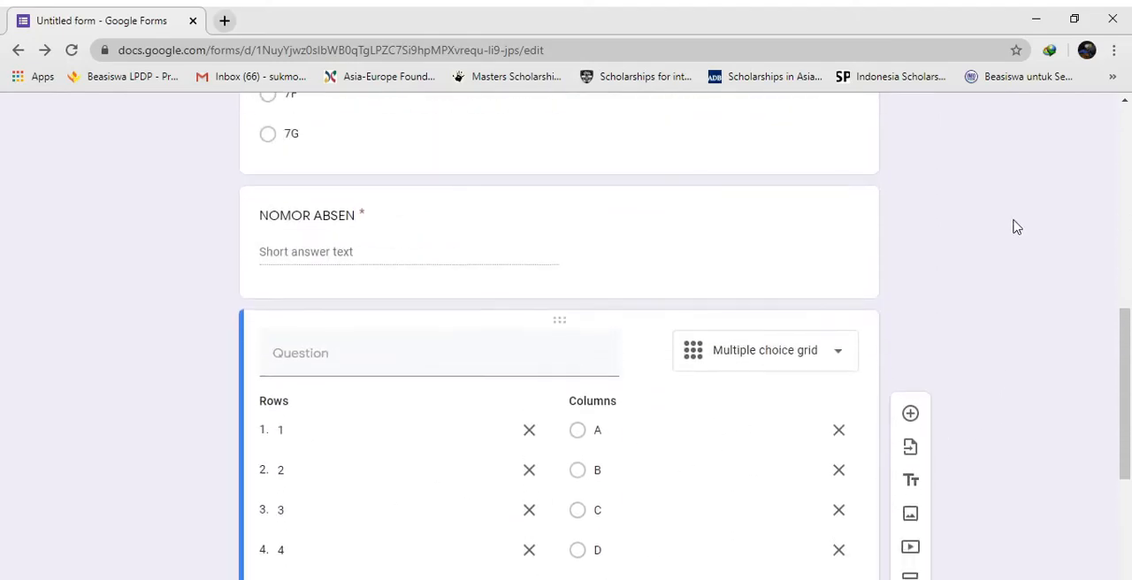
pyautogui.scroll(3, 1017, 235)
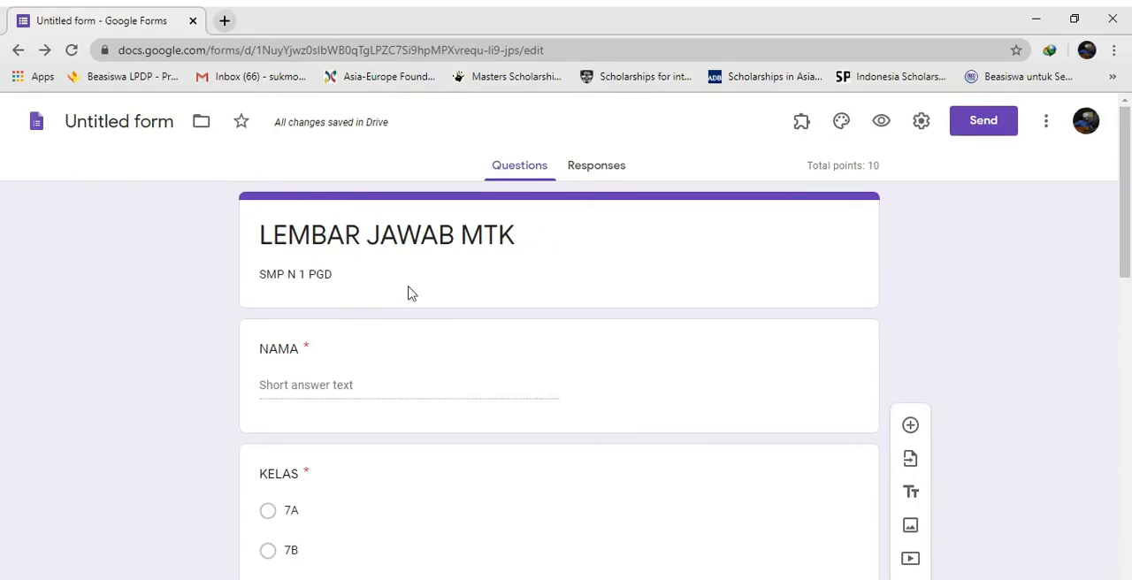
pyautogui.scroll(-4, 356, 281)
pyautogui.scroll(-5, 422, 351)
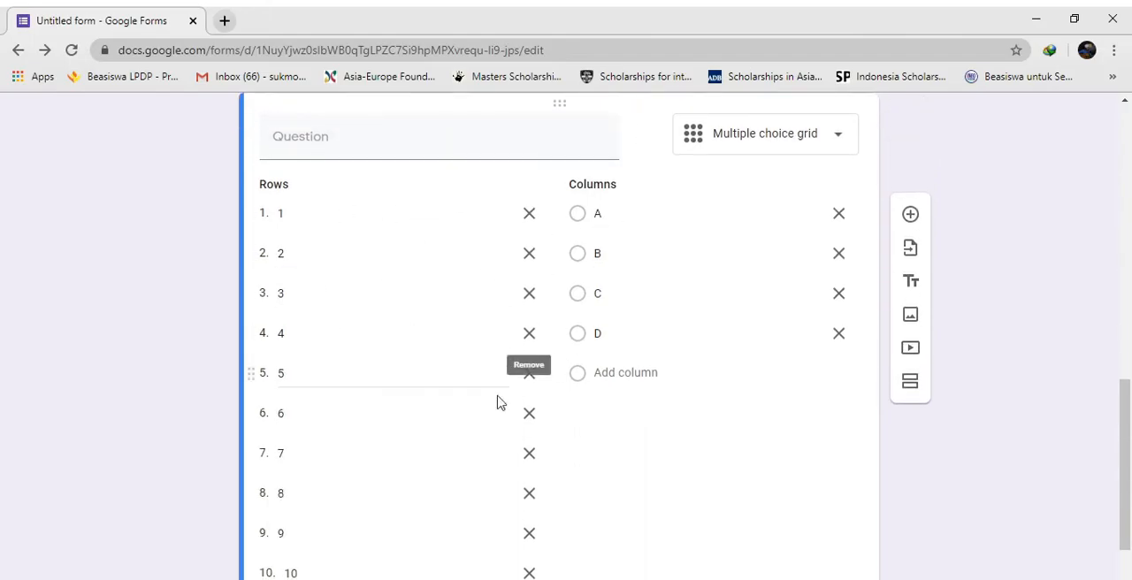
pyautogui.scroll(-2, 566, 398)
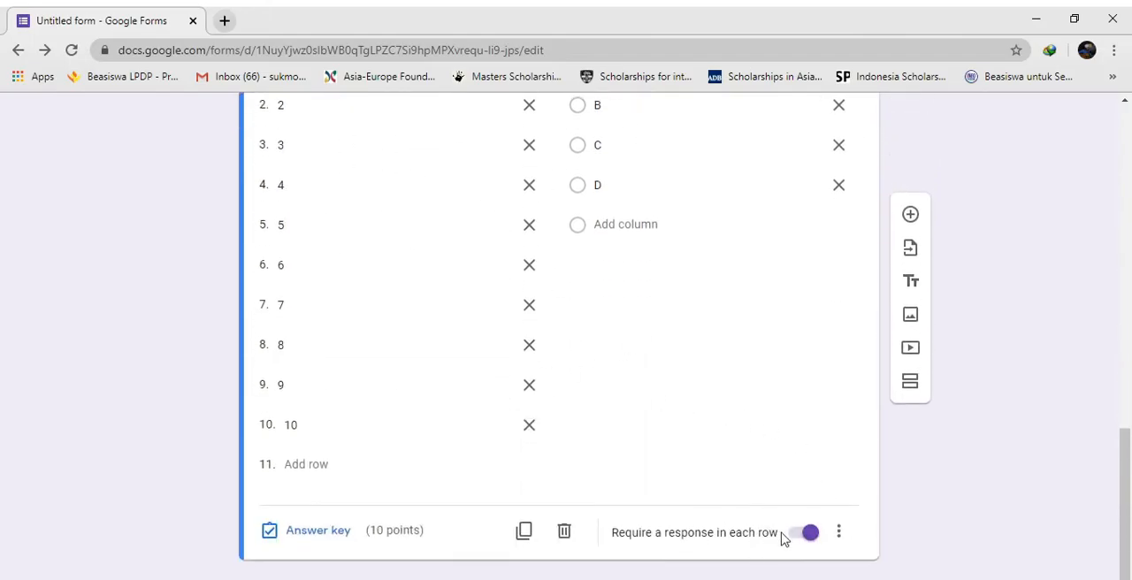
pyautogui.scroll(5, 737, 523)
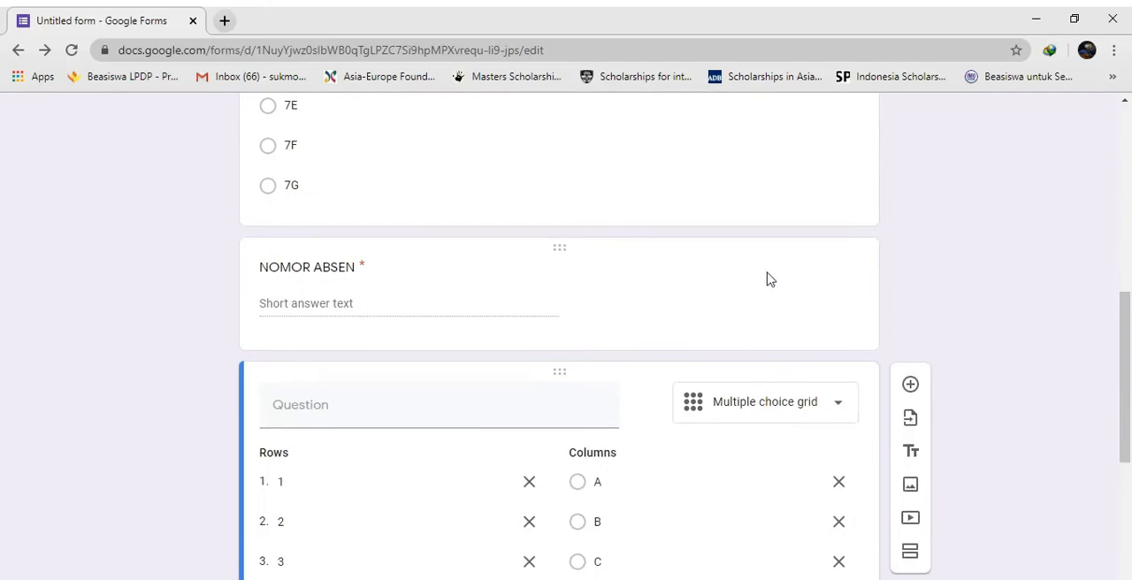
pyautogui.scroll(6, 760, 275)
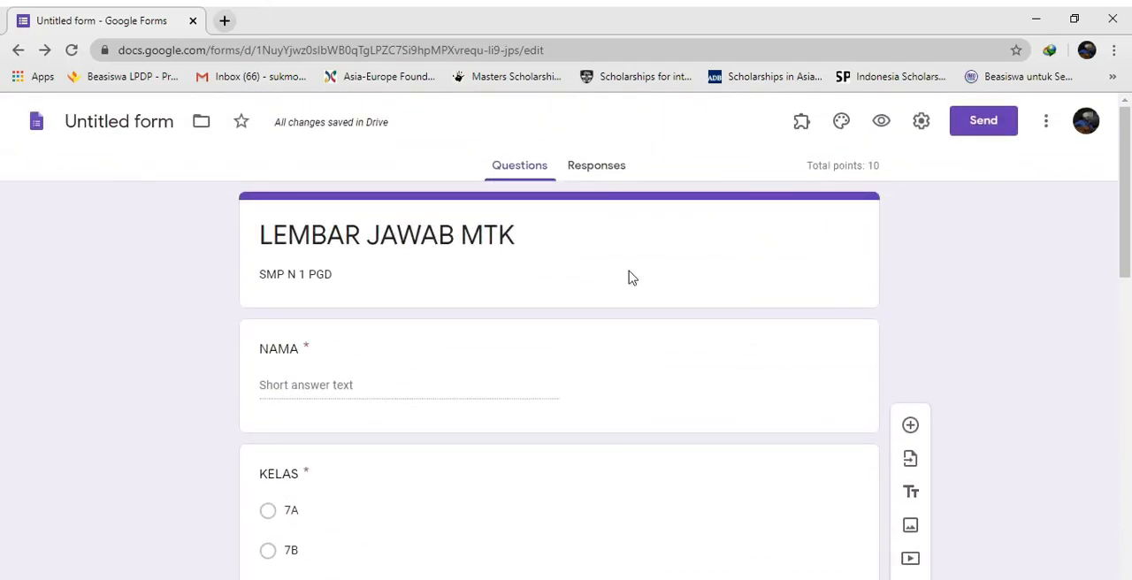
# Preview the form as a respondent and try choosing answer B for row 1 of the grid
pyautogui.click(883, 129)
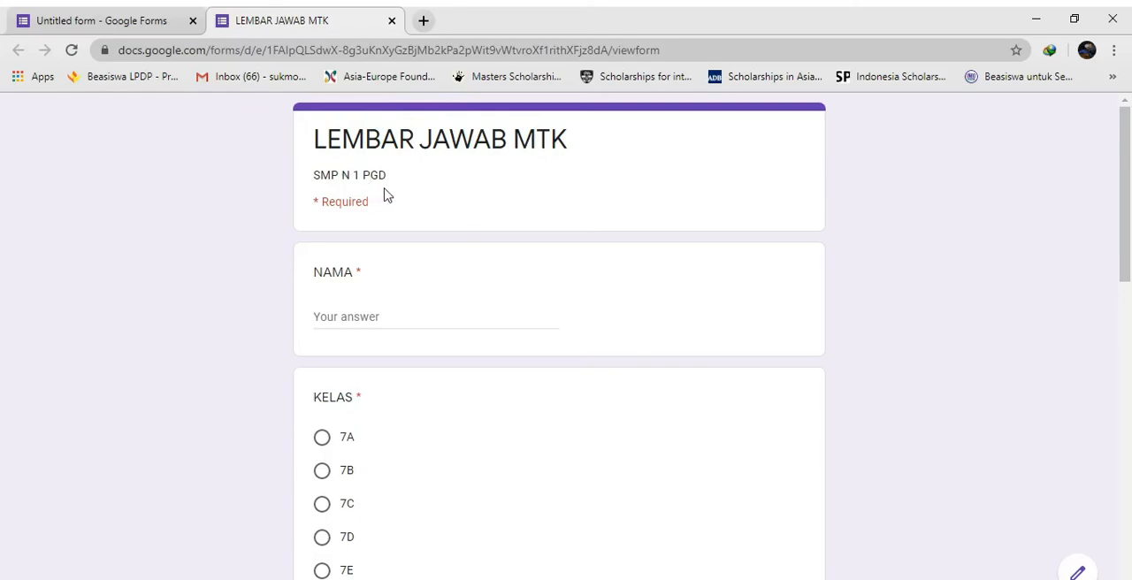
pyautogui.scroll(-1, 385, 234)
pyautogui.scroll(-4, 381, 314)
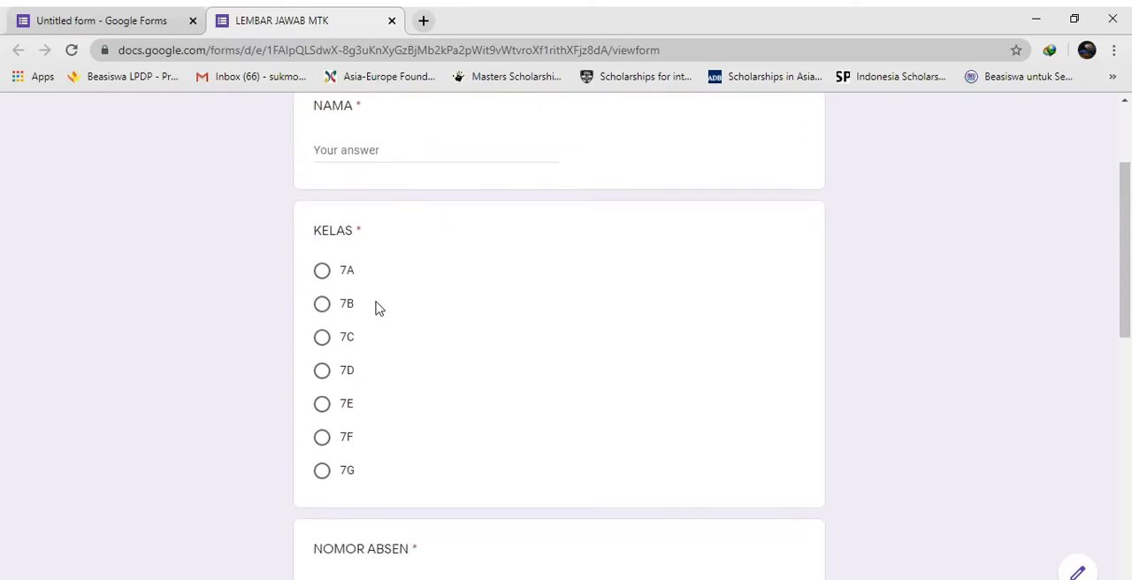
pyautogui.scroll(-4, 540, 328)
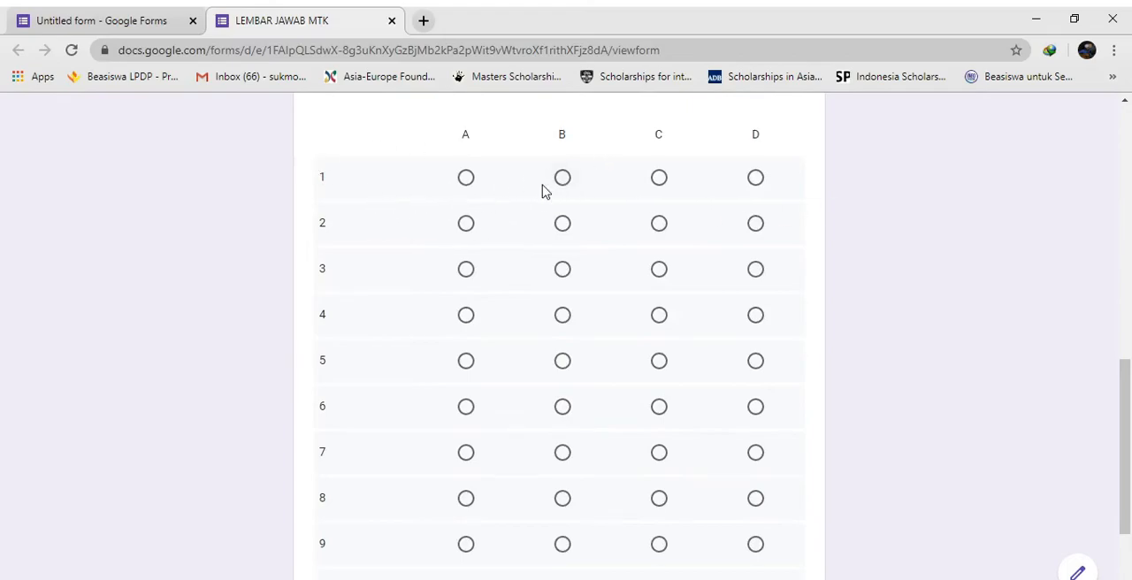
pyautogui.click(575, 179)
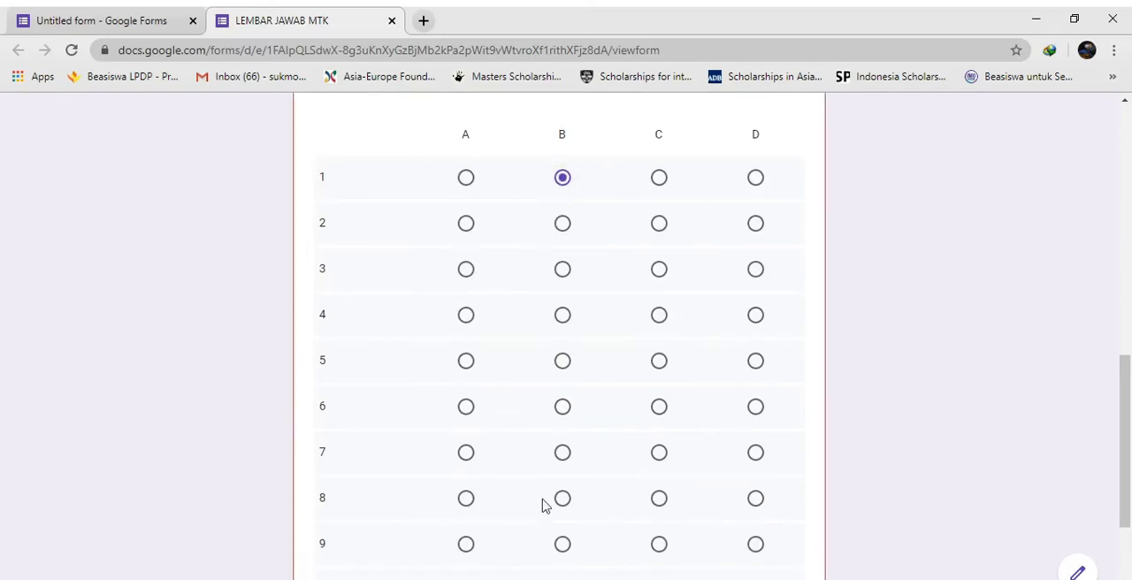
pyautogui.scroll(-3, 531, 504)
# Check the title, required markers, identity questions and answer grid in the preview, and close it to return to the editor
pyautogui.scroll(9, 783, 338)
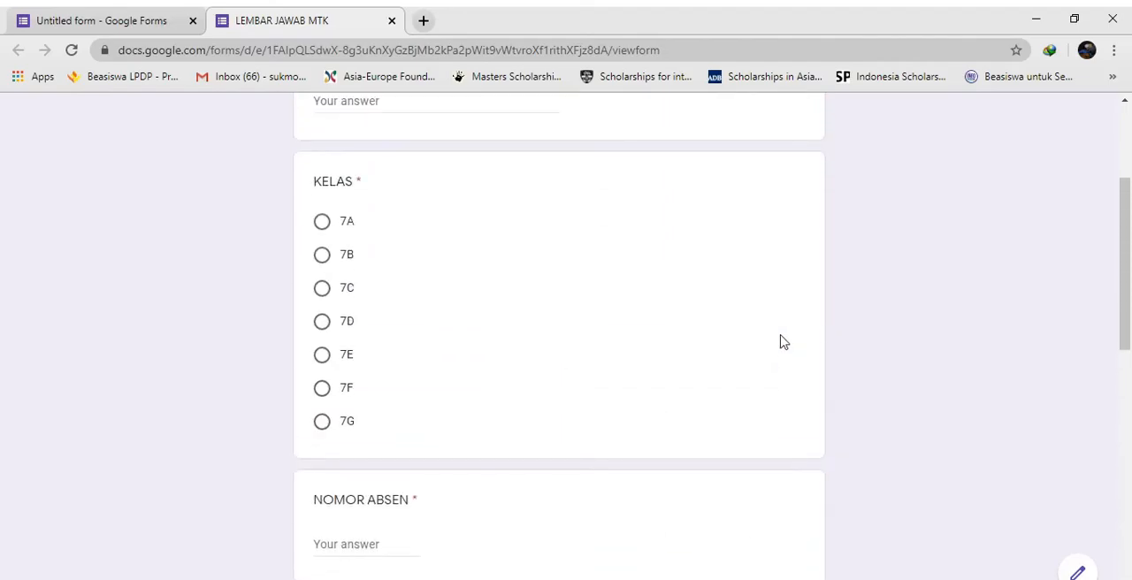
pyautogui.scroll(1, 442, 228)
pyautogui.scroll(2, 584, 232)
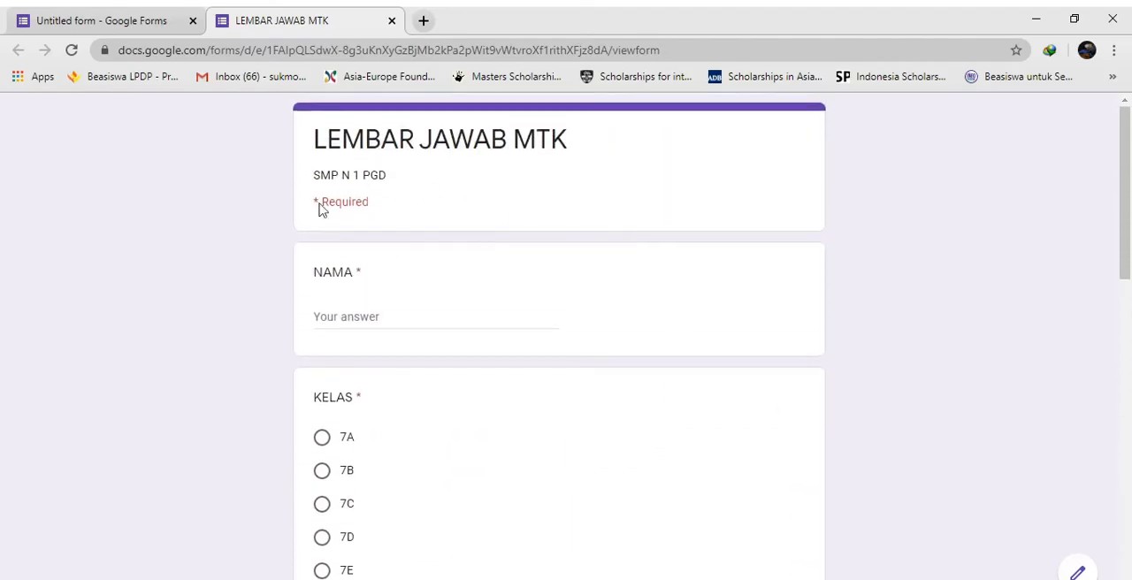
pyautogui.scroll(-3, 442, 191)
pyautogui.scroll(2, 440, 188)
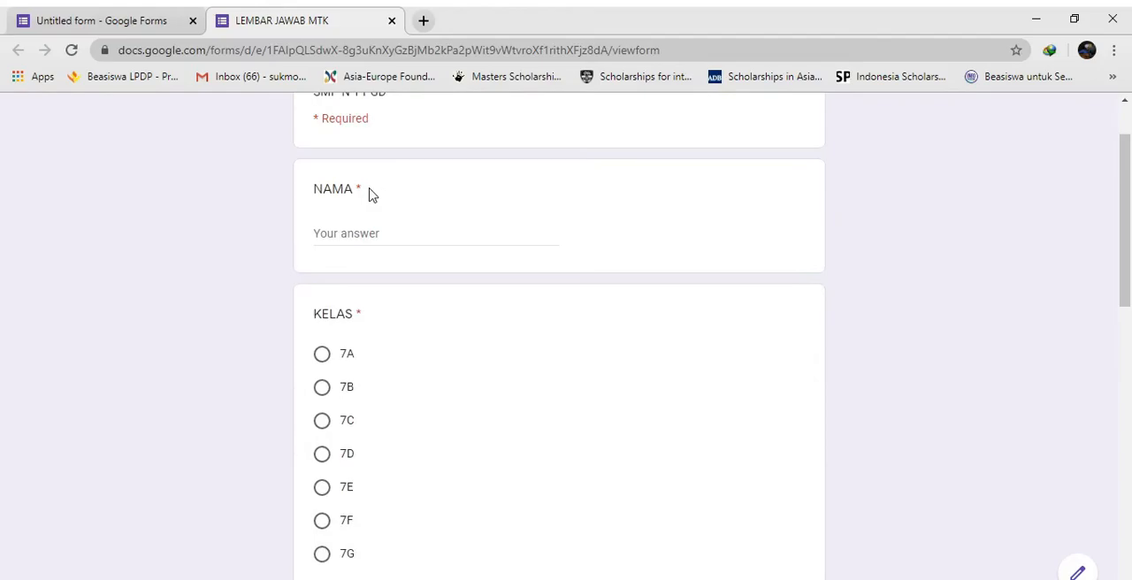
pyautogui.scroll(1, 373, 275)
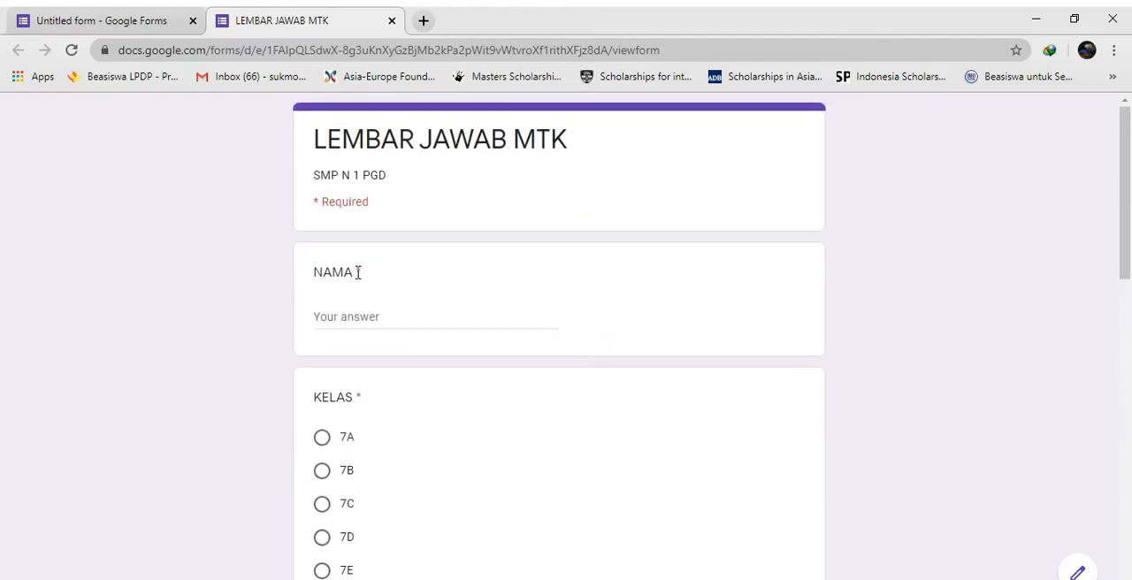
pyautogui.scroll(-4, 374, 379)
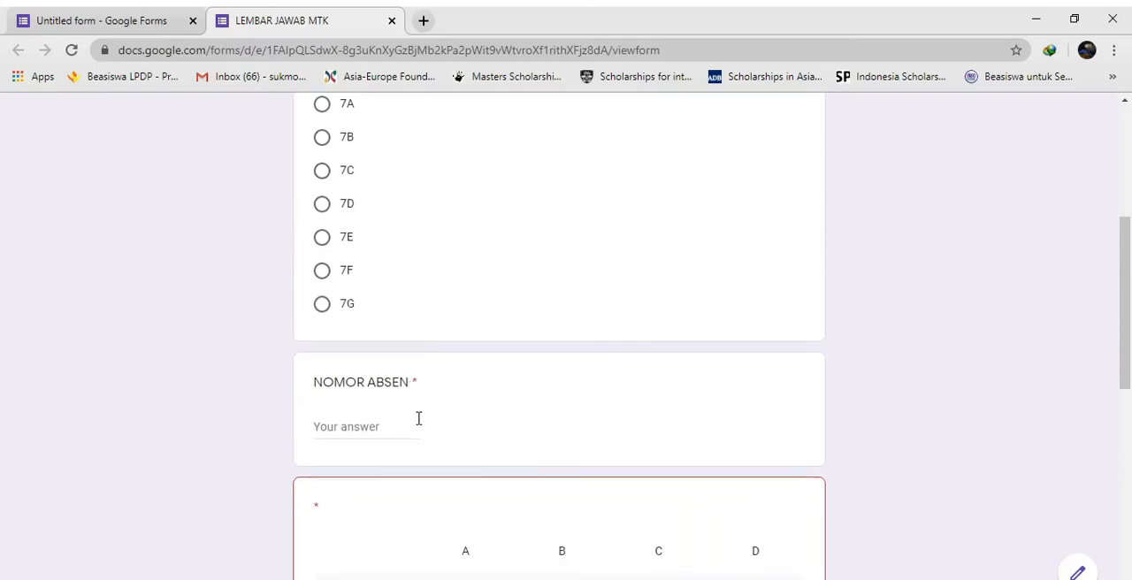
pyautogui.scroll(-2, 420, 426)
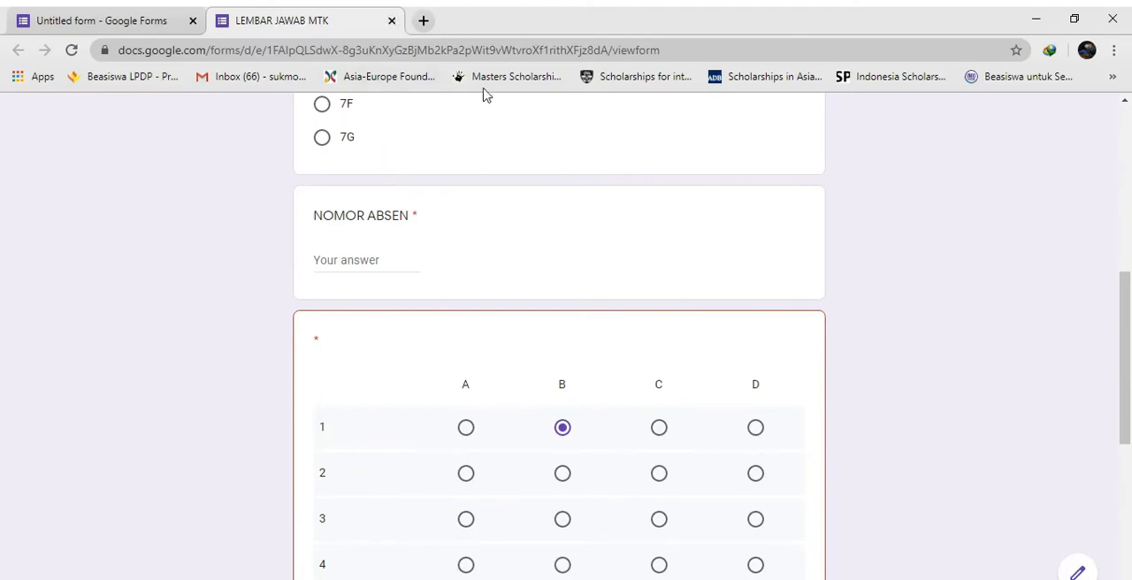
pyautogui.scroll(4, 341, 207)
pyautogui.scroll(2, 341, 207)
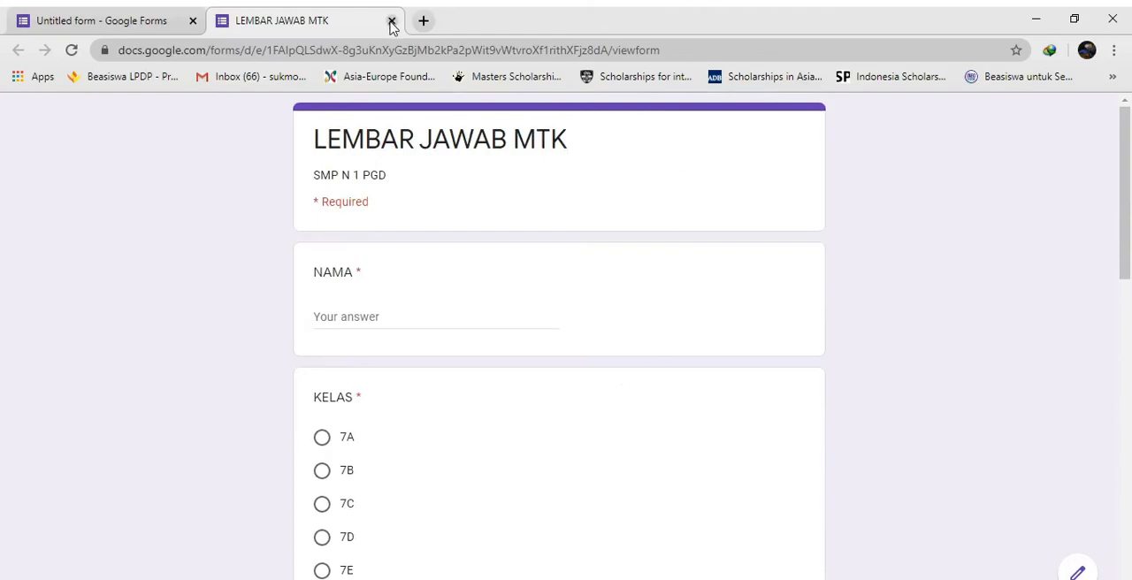
pyautogui.hotkey('ctrl', 'w')
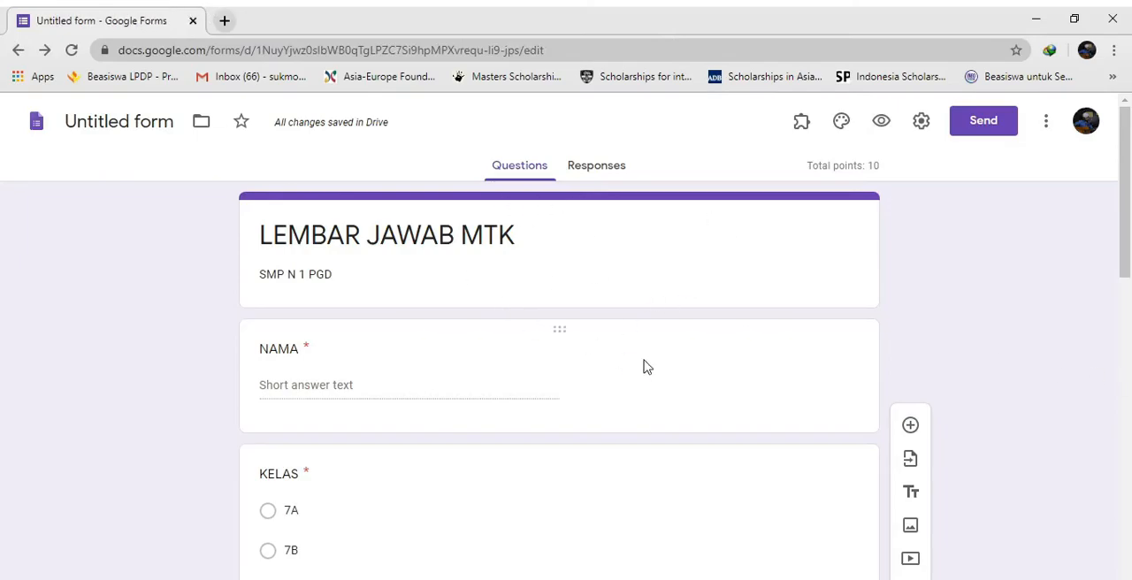
# Move the NOMOR ABSEN question up so that it sits between NAMA and KELAS
pyautogui.scroll(-9, 649, 309)
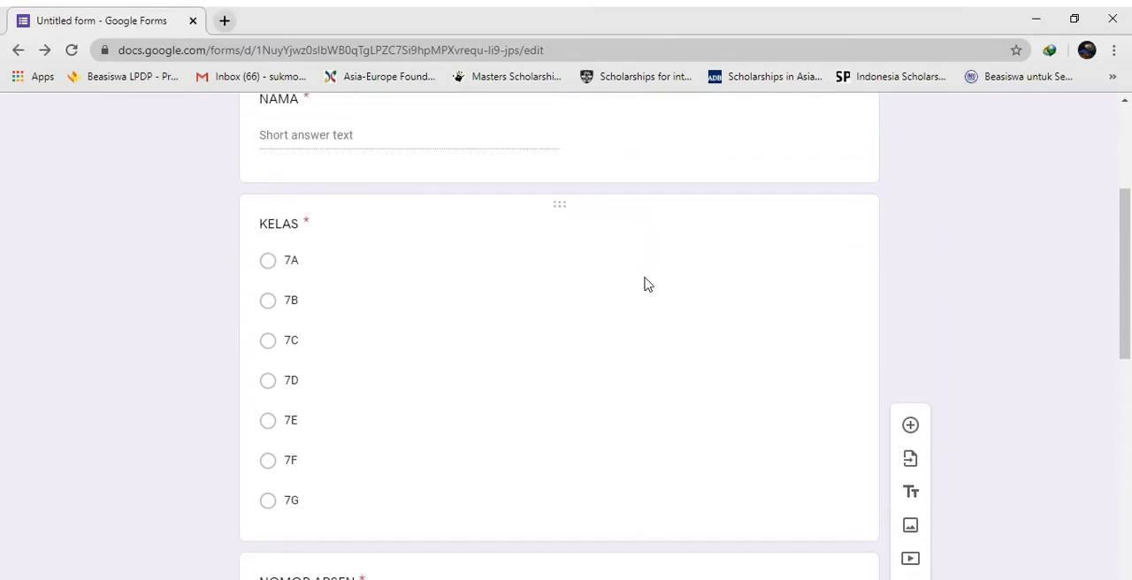
pyautogui.scroll(10, 734, 270)
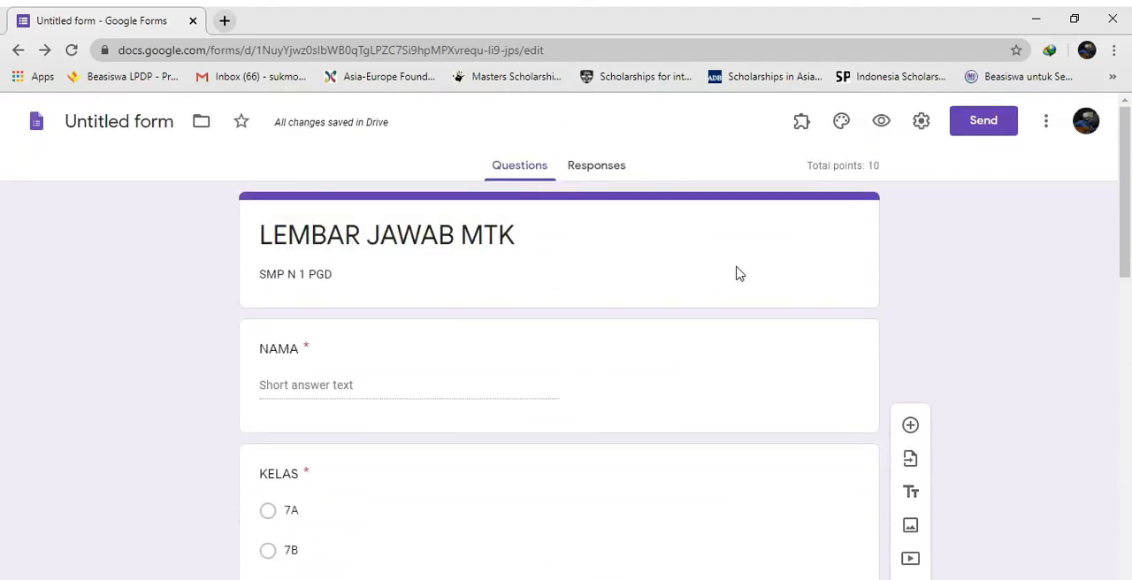
pyautogui.scroll(-5, 632, 250)
pyautogui.scroll(3, 640, 250)
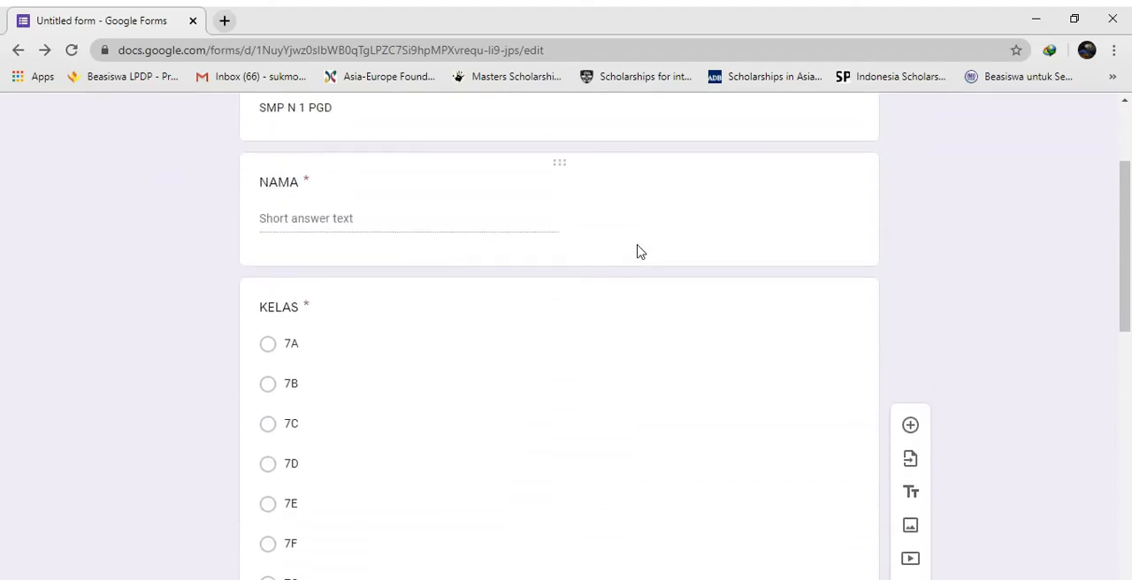
pyautogui.scroll(-3, 619, 281)
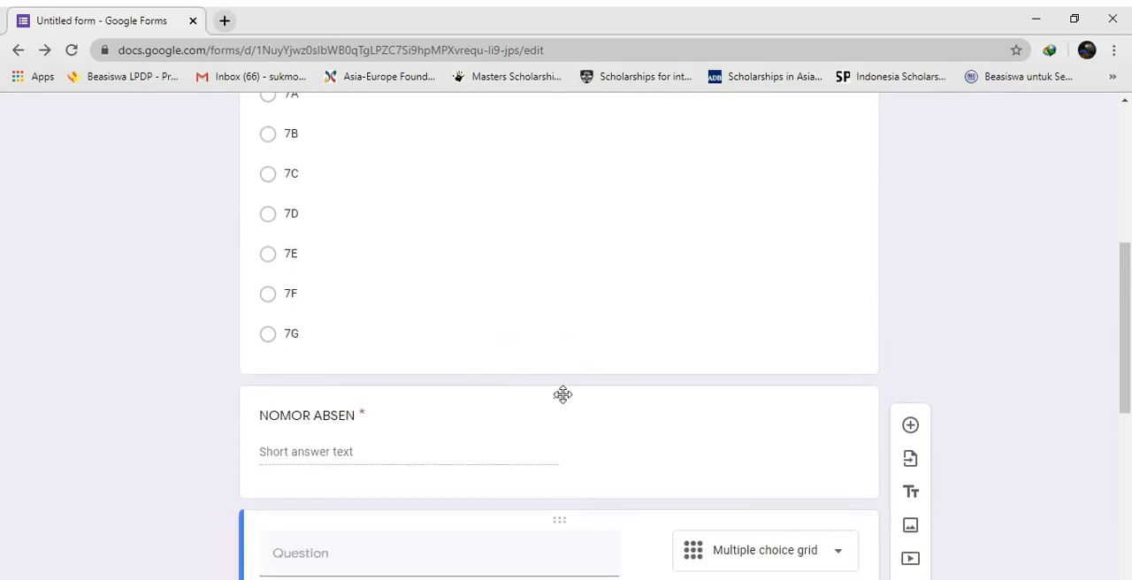
pyautogui.scroll(3, 531, 310)
pyautogui.scroll(-5, 575, 345)
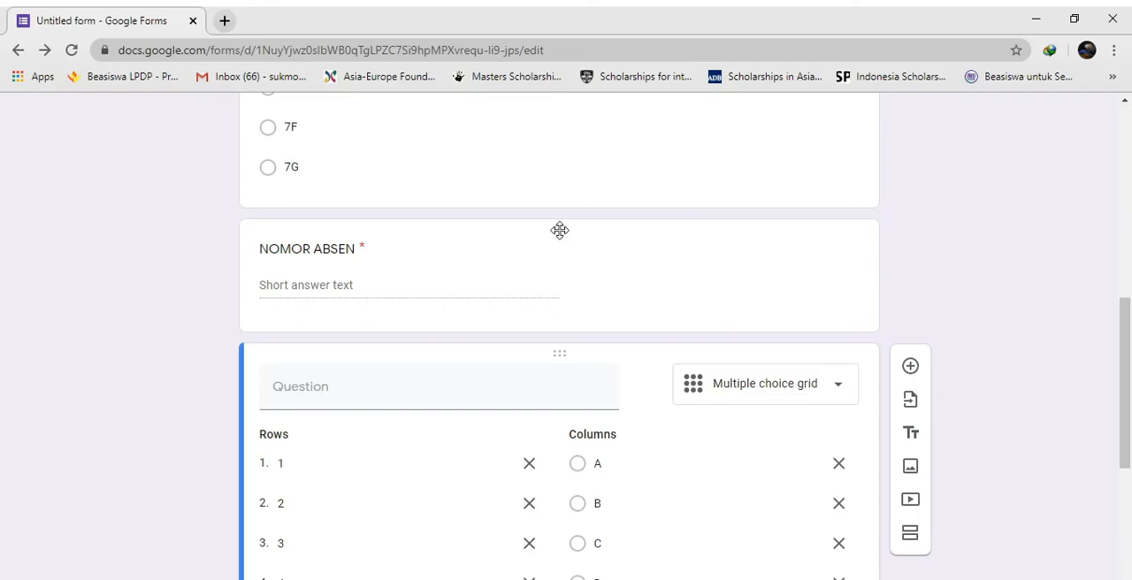
pyautogui.moveTo(559, 230); pyautogui.dragTo(580, 368)
pyautogui.click(999, 255)
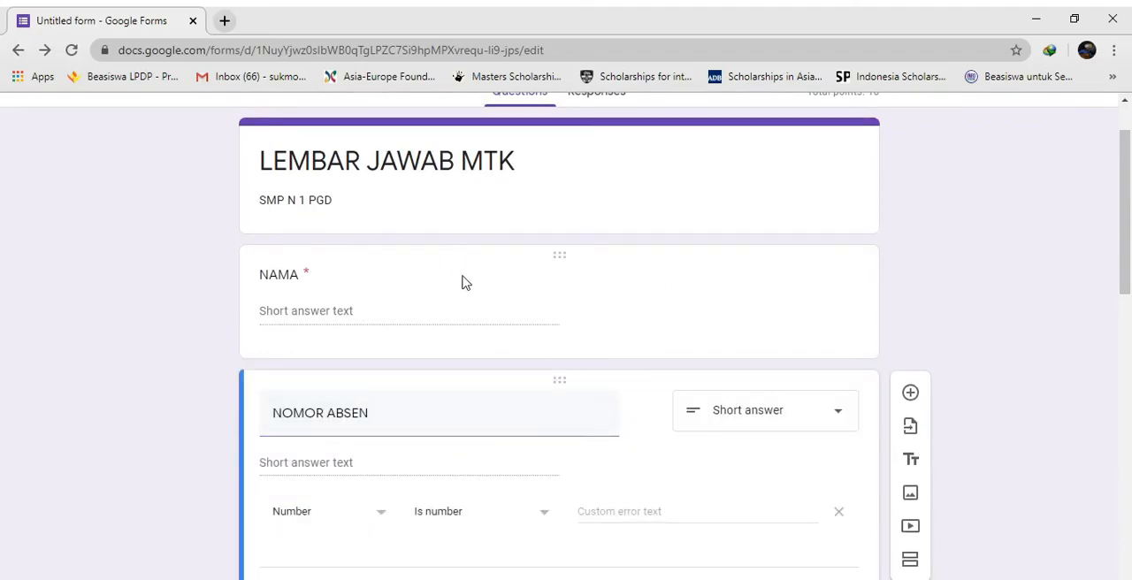
pyautogui.scroll(-5, 518, 399)
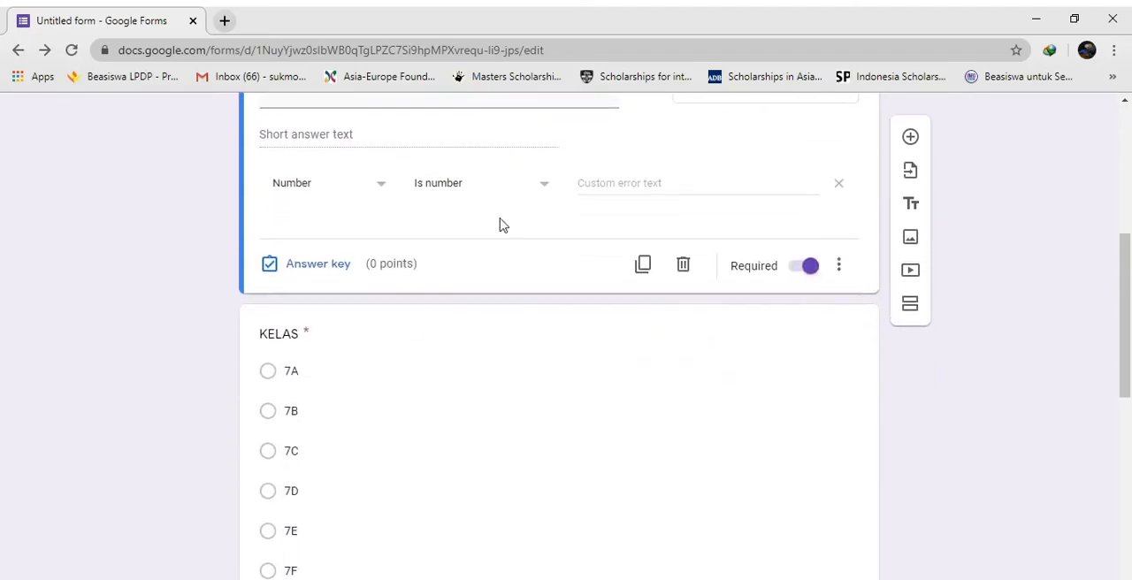
# Move the NOMOR ABSEN question back down below KELAS and check the form from the title to the answer grid
pyautogui.scroll(3, 509, 423)
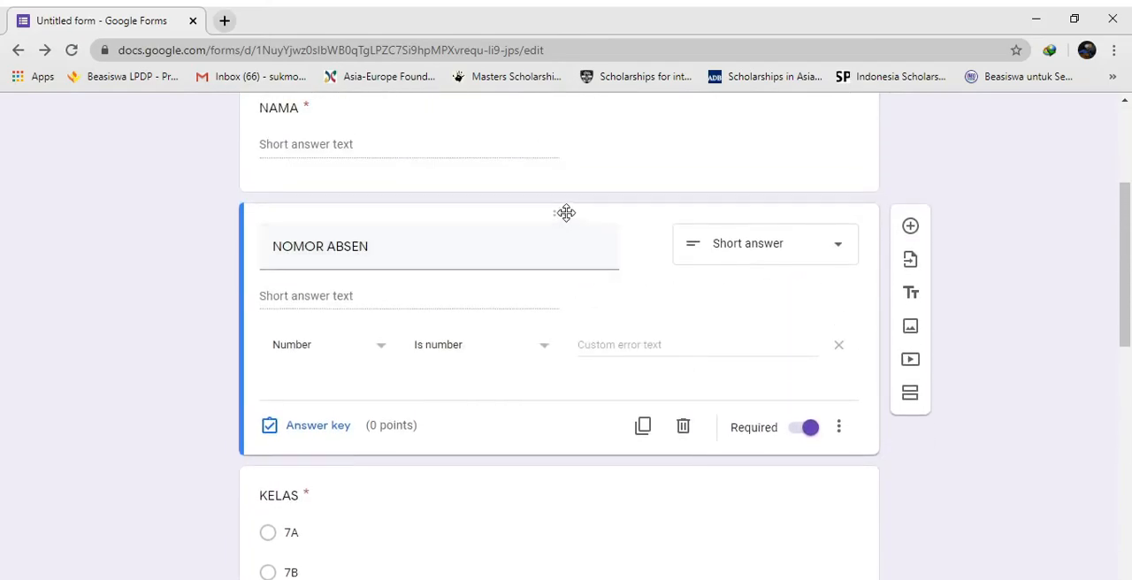
pyautogui.moveTo(566, 213); pyautogui.dragTo(575, 474)
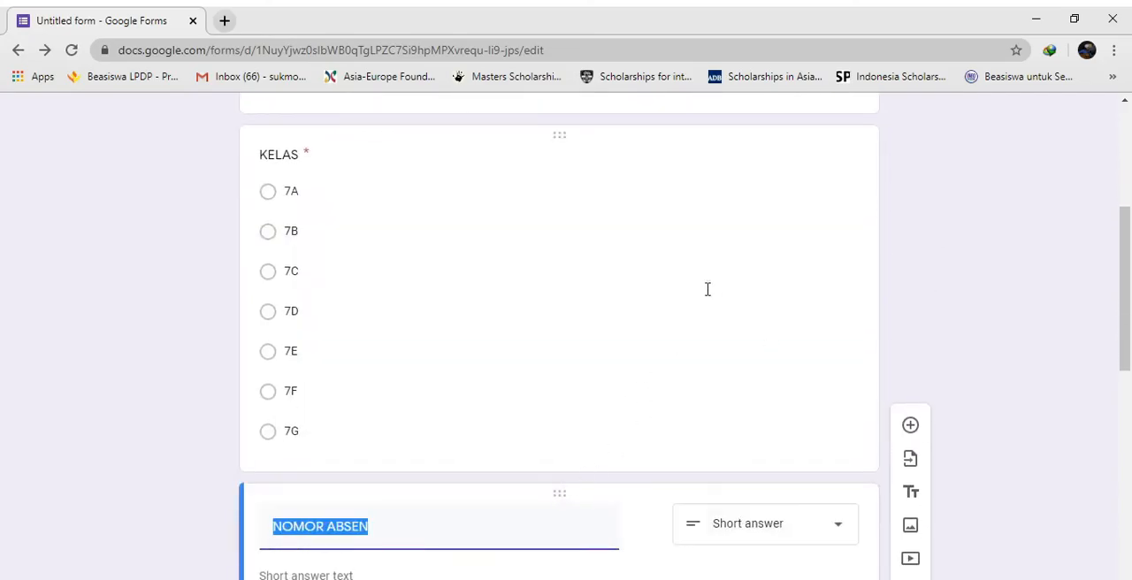
pyautogui.scroll(4, 690, 292)
pyautogui.scroll(-1, 631, 473)
pyautogui.scroll(-15, 632, 473)
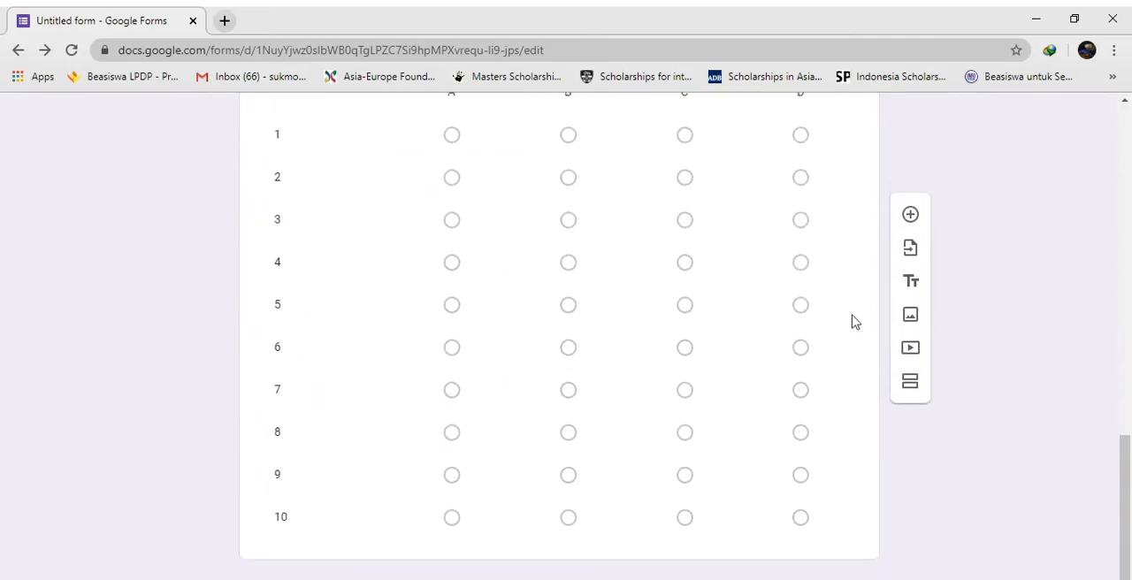
pyautogui.scroll(15, 1073, 248)
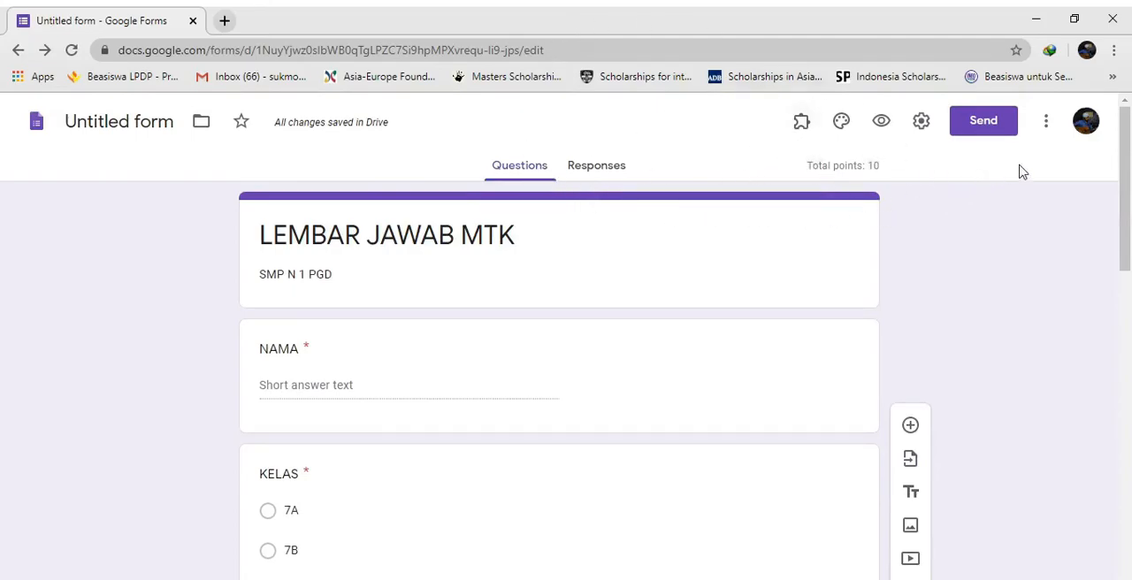
# Generate a shortened share link for the form, copy it, and close the sending options
pyautogui.click(981, 124)
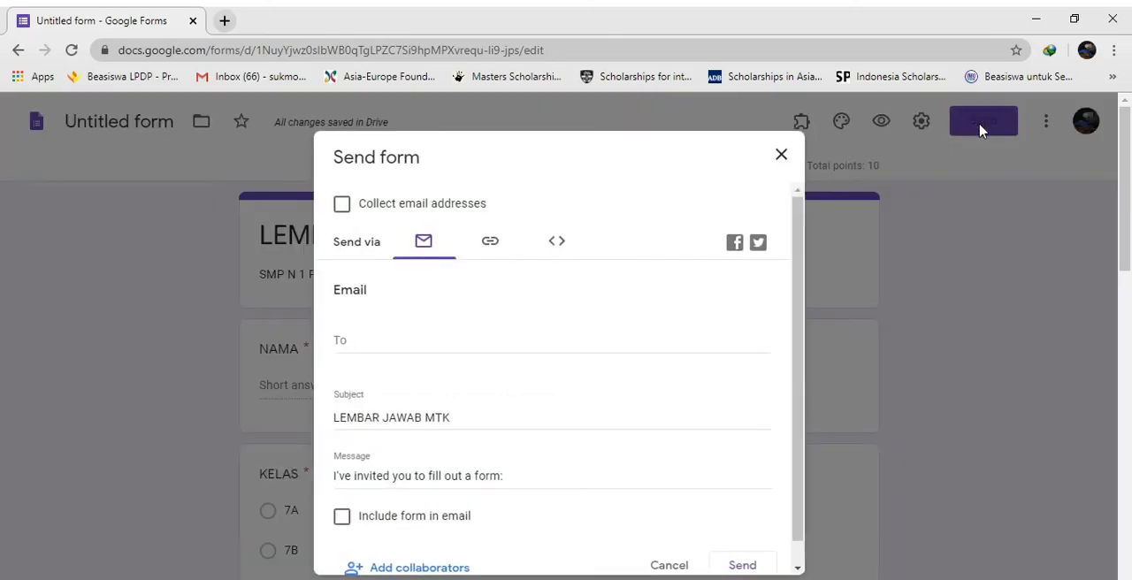
pyautogui.click(490, 246)
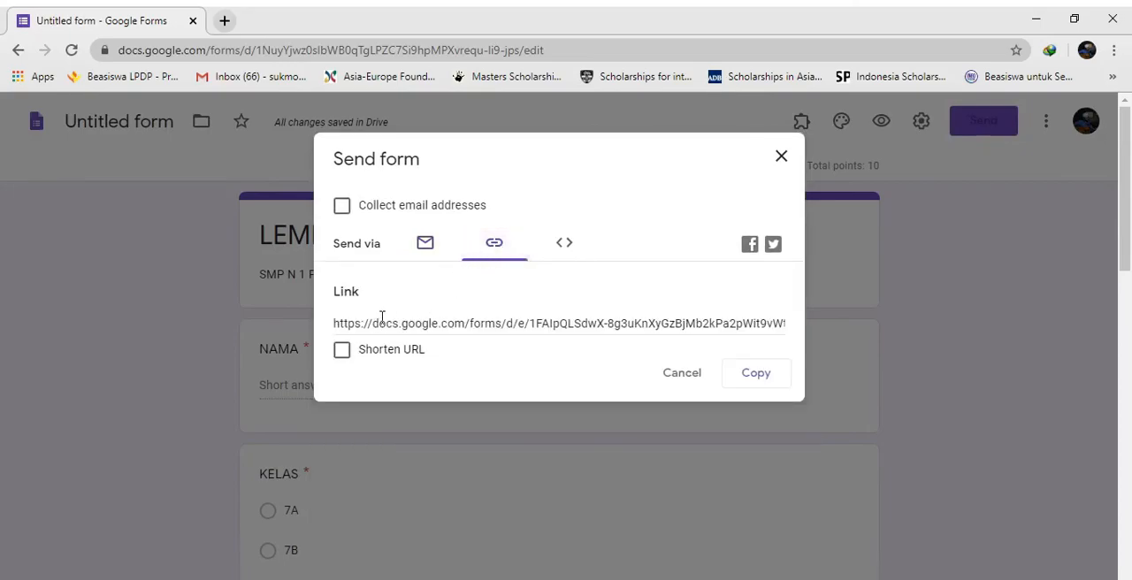
pyautogui.click(342, 351)
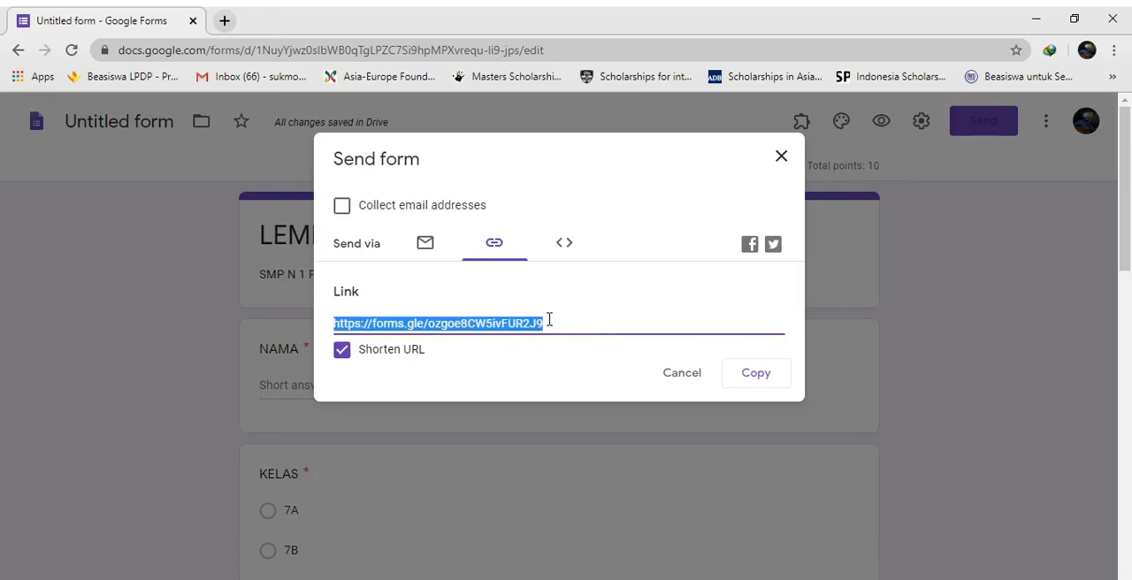
pyautogui.click(748, 378)
pyautogui.click(781, 158)
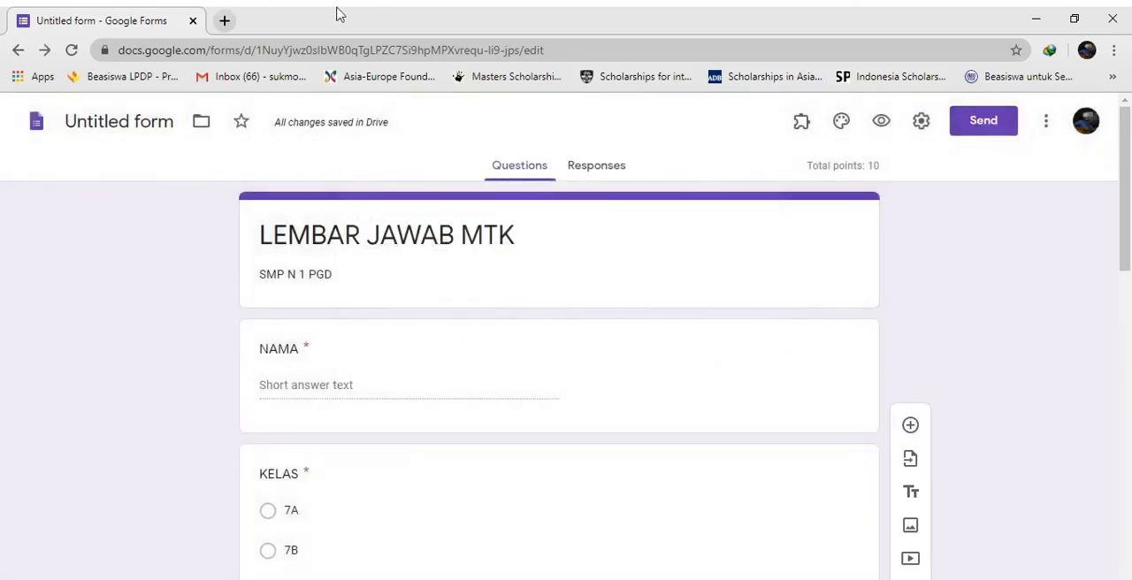
# Open the copied form link in a new browser tab, check the respondent view down to the submit area, and close that tab
pyautogui.click(225, 21)
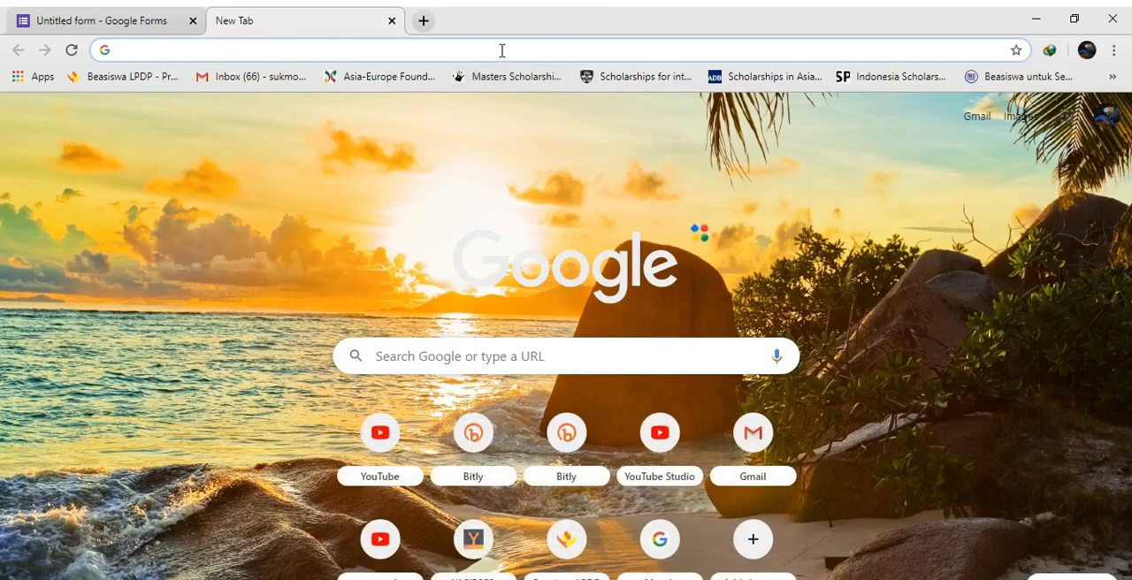
pyautogui.hotkey('ctrl', 'v')
pyautogui.press('Return')
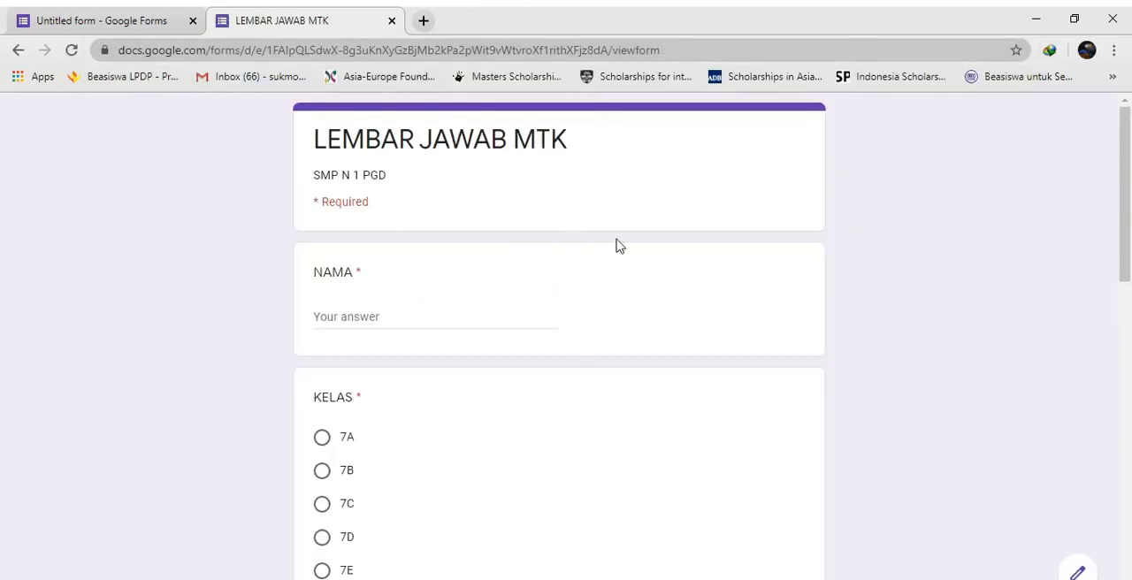
pyautogui.scroll(-10, 881, 368)
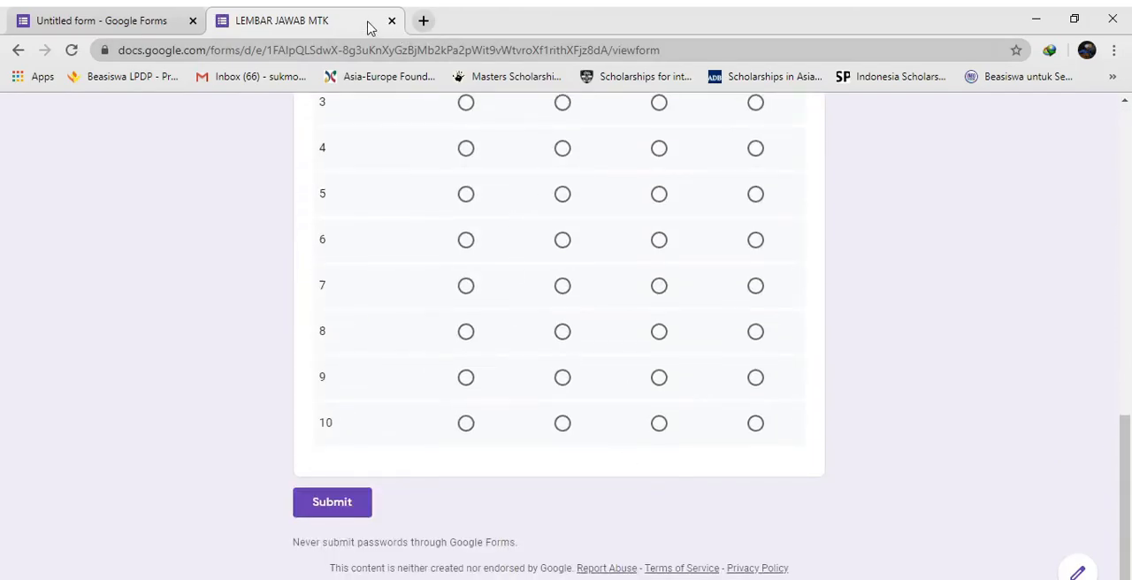
pyautogui.click(392, 22)
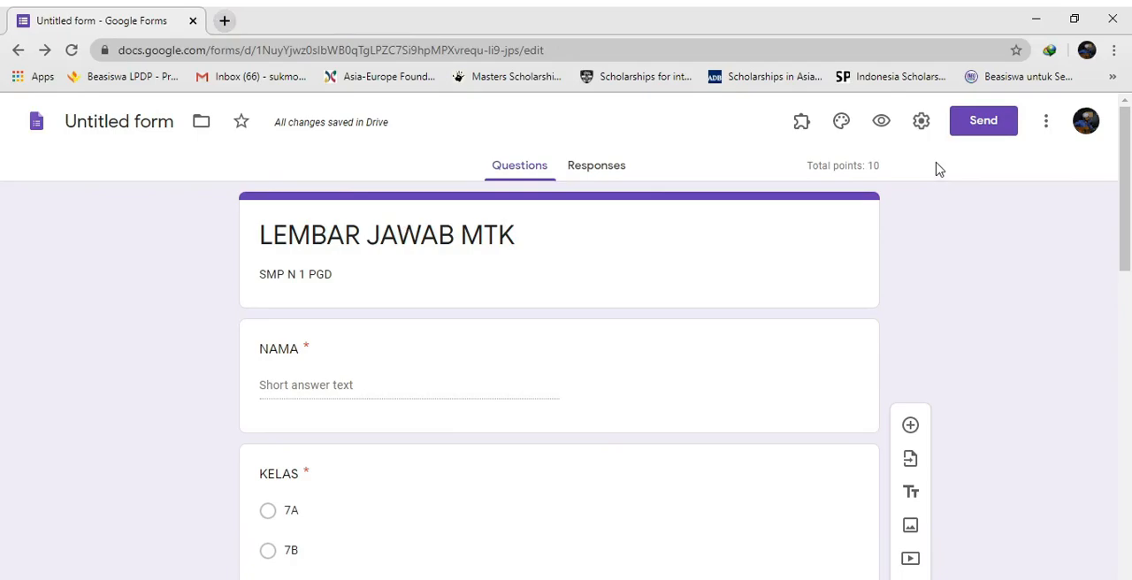
# Link the form's responses to a new spreadsheet named "Untitled form (Responses)" and close the opened sheet to return to the form
pyautogui.click(600, 177)
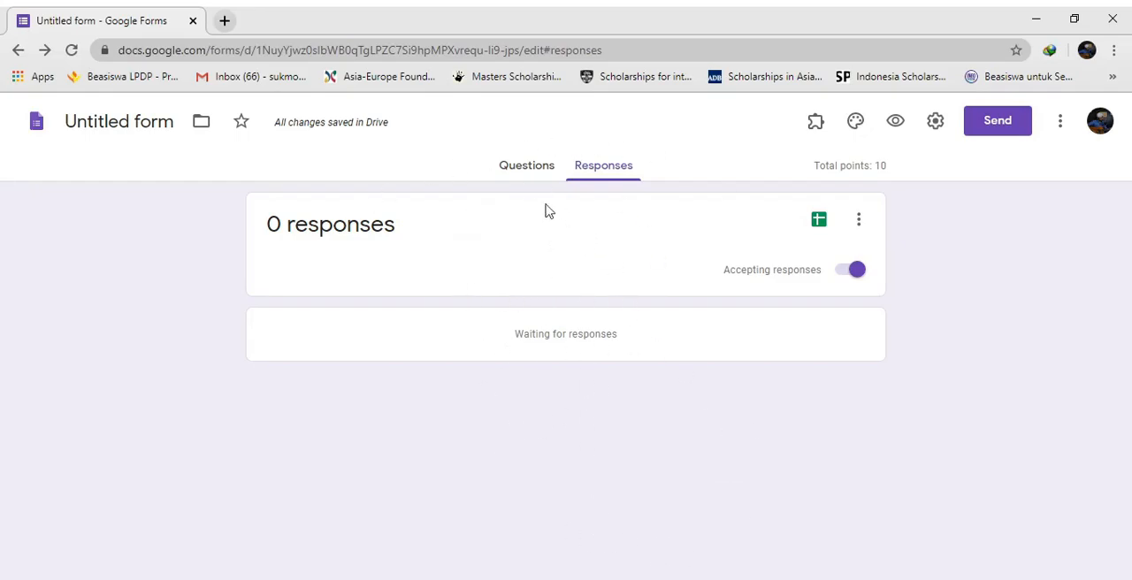
pyautogui.click(820, 222)
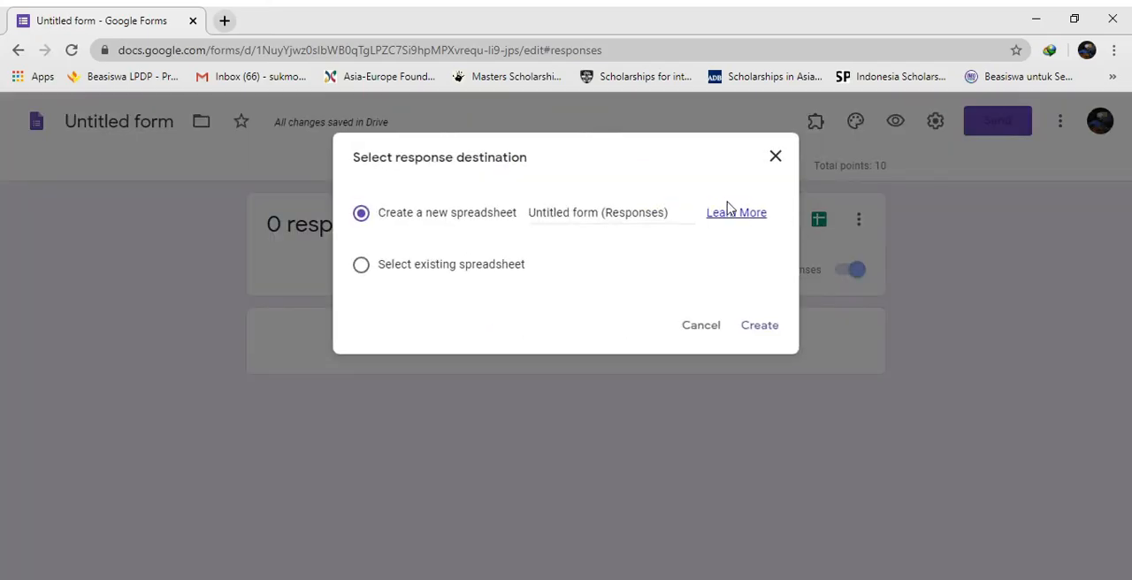
pyautogui.click(760, 326)
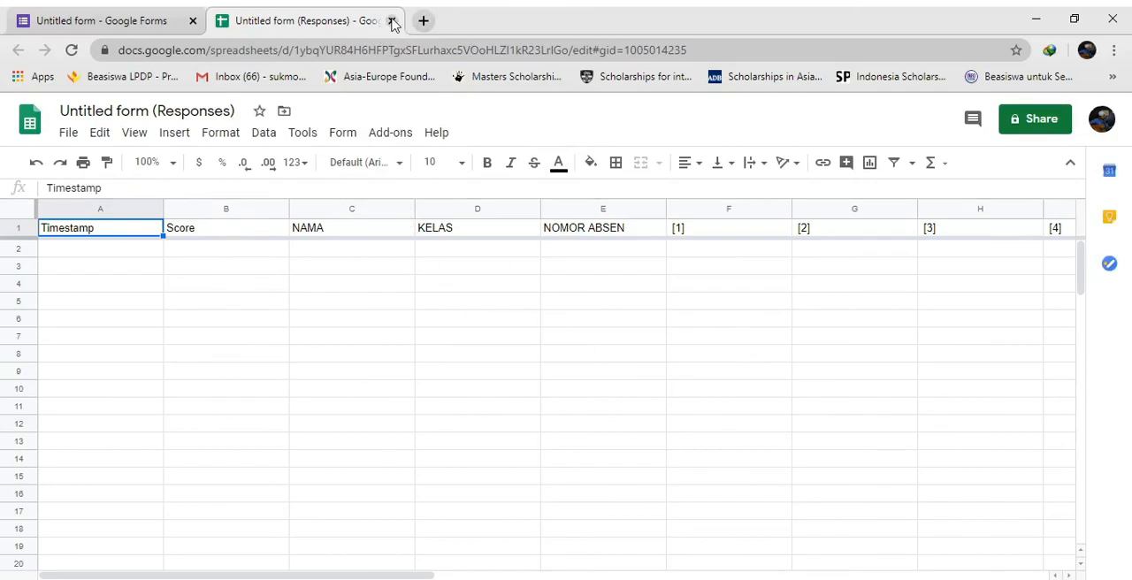
pyautogui.click(392, 21)
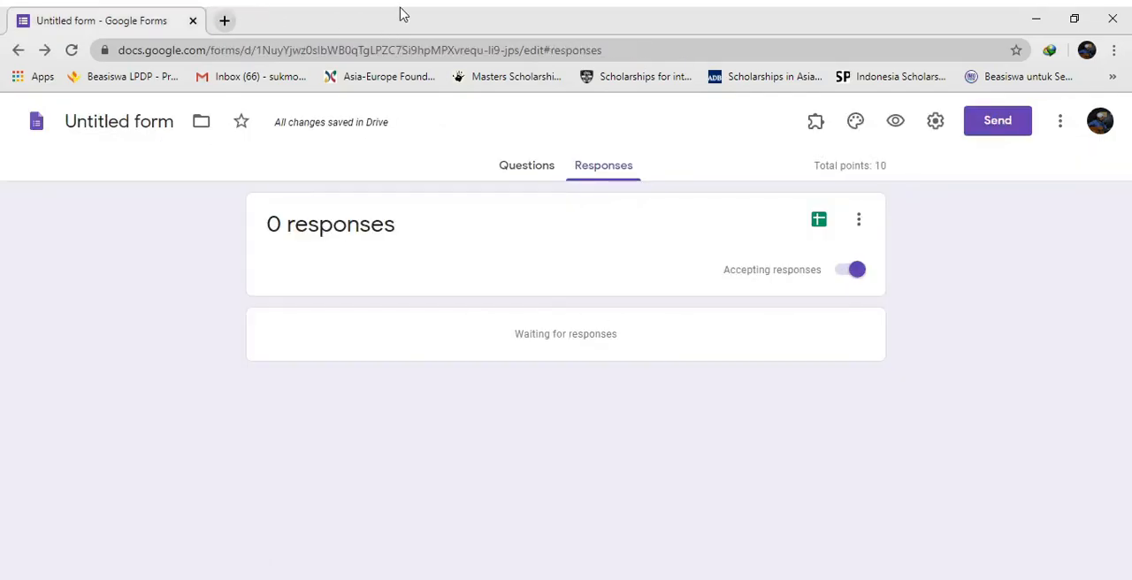